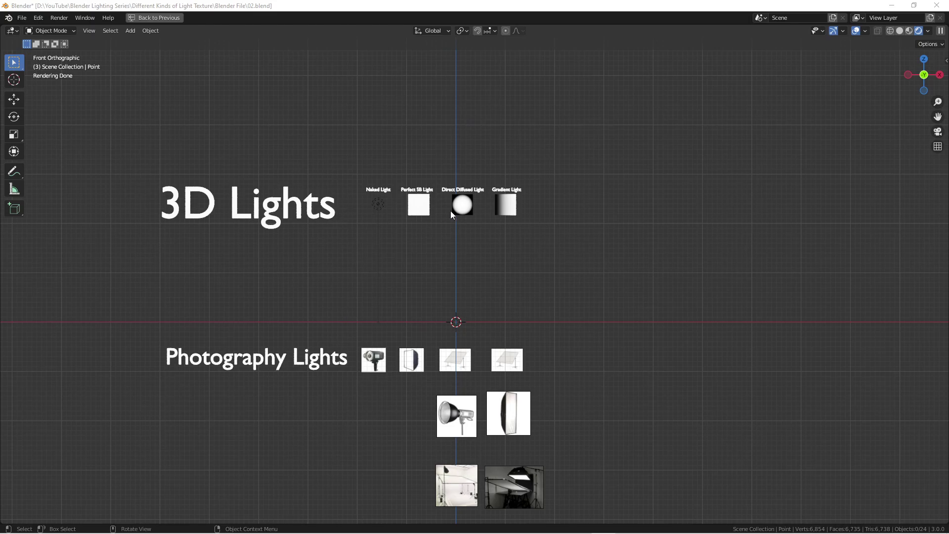
- Orbit, snap to front view, then pan and zoom onto the Naked, Perfect SB, Direct Diffused and Gradient Light panels
{"action": "scroll", "coordinate": [387, 224], "scroll_direction": "up", "scroll_amount": 2}
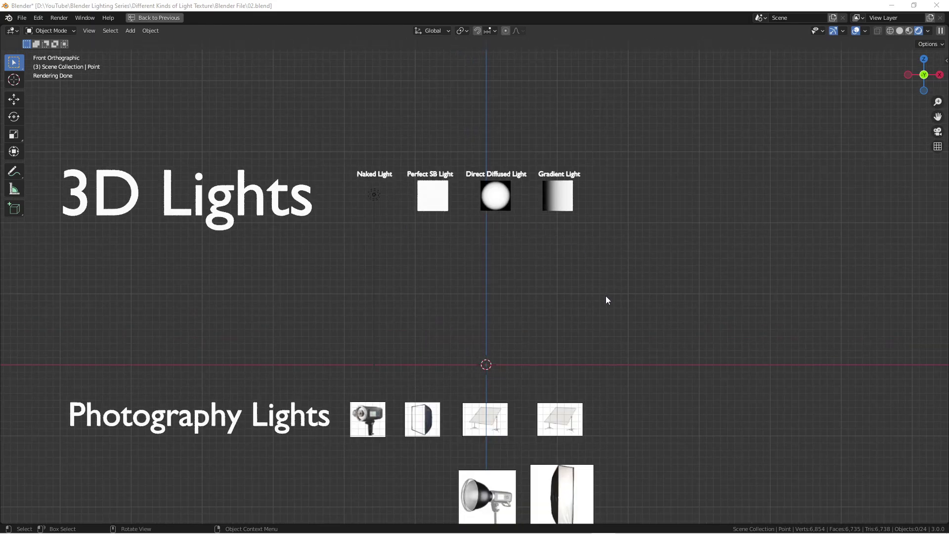
{"action": "middle_click_drag", "start_coordinate": [607, 300], "coordinate": [610, 206]}
{"action": "key", "text": "KP_1"}
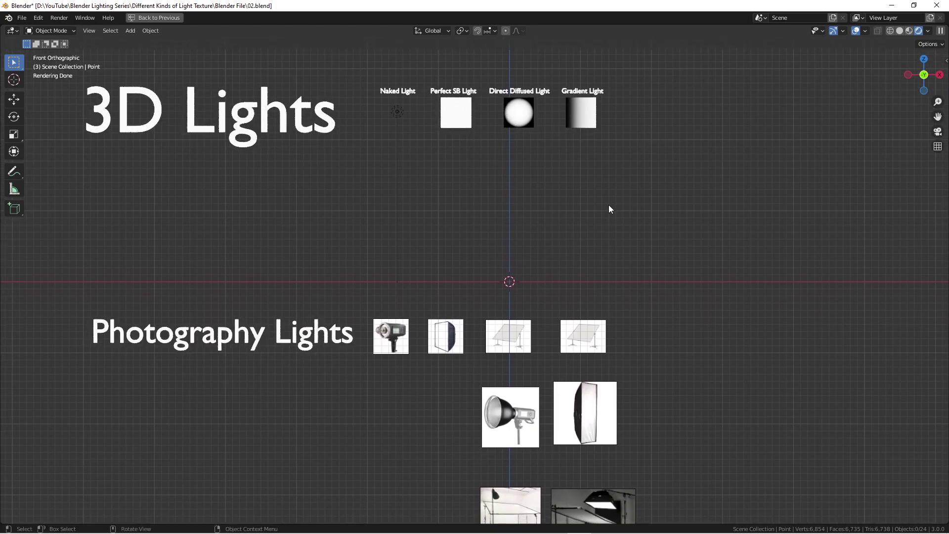
{"action": "scroll", "coordinate": [610, 207], "scroll_direction": "down", "scroll_amount": 2}
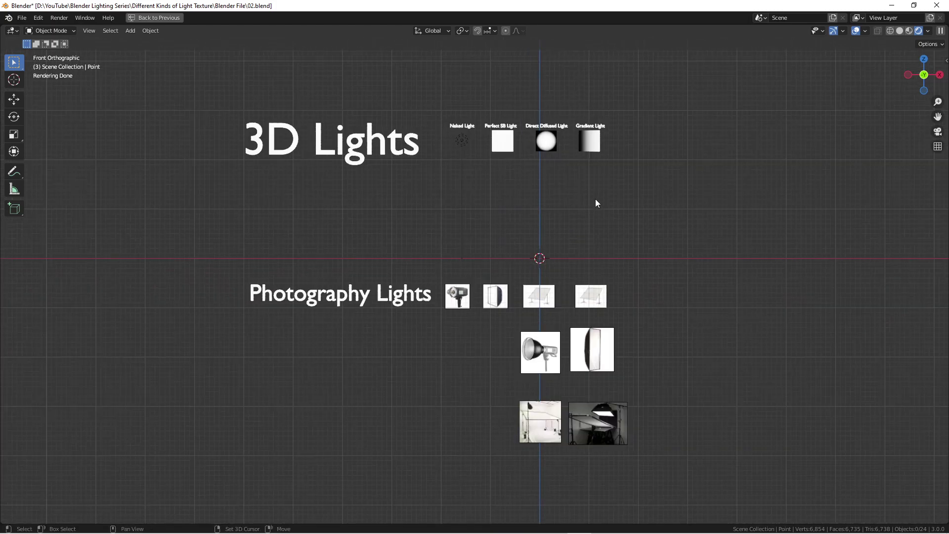
{"action": "middle_click_drag", "start_coordinate": [596, 200], "coordinate": [540, 216], "text": "shift"}
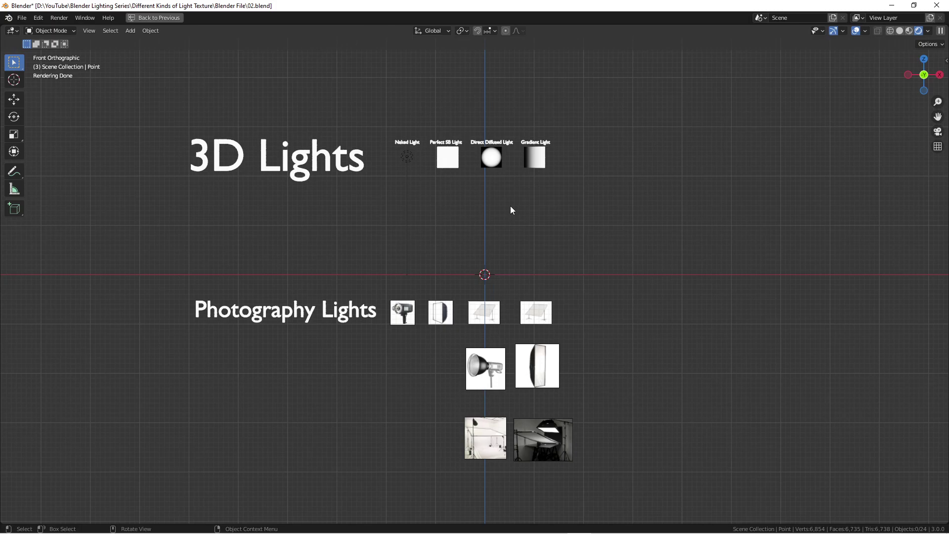
{"action": "scroll", "coordinate": [511, 207], "scroll_direction": "up", "scroll_amount": 4}
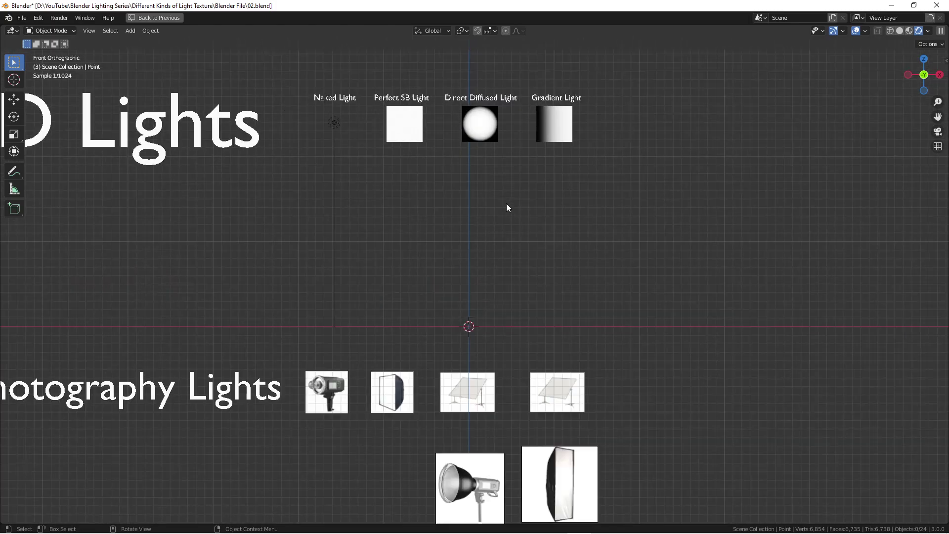
{"action": "middle_click_drag", "start_coordinate": [490, 198], "coordinate": [616, 301], "text": "shift"}
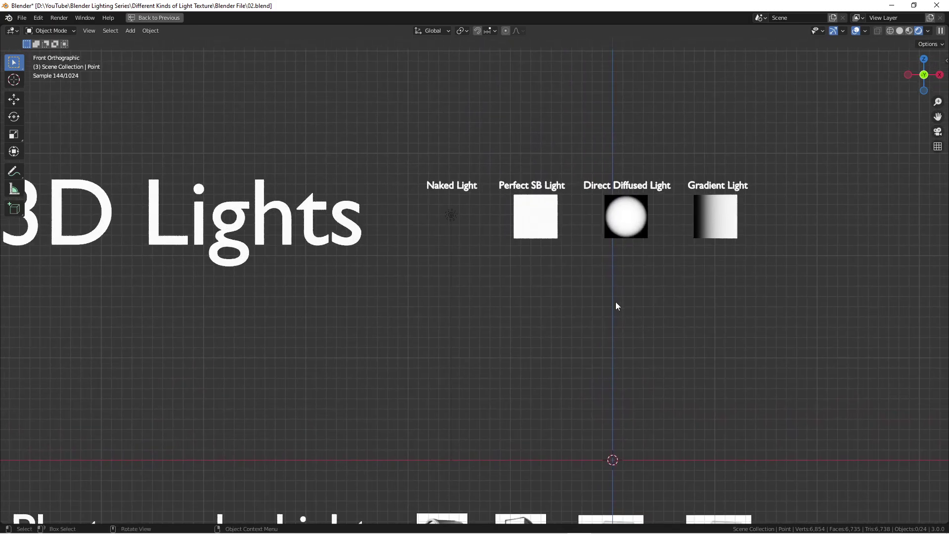
{"action": "middle_click_drag", "start_coordinate": [604, 268], "coordinate": [507, 325], "text": "shift"}
{"action": "scroll", "coordinate": [419, 266], "scroll_direction": "up", "scroll_amount": 3}
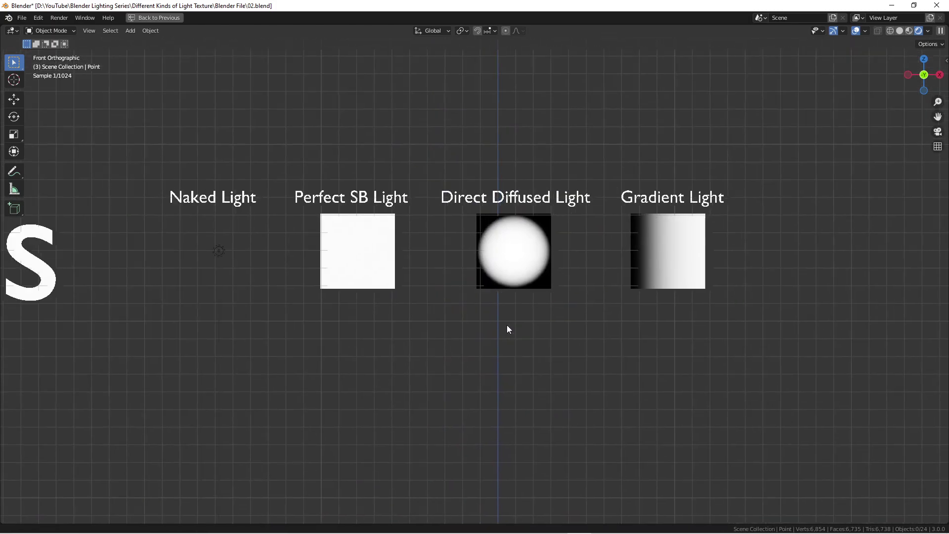
{"action": "scroll", "coordinate": [329, 257], "scroll_direction": "up", "scroll_amount": 3}
{"action": "scroll", "coordinate": [316, 254], "scroll_direction": "down", "scroll_amount": 2}
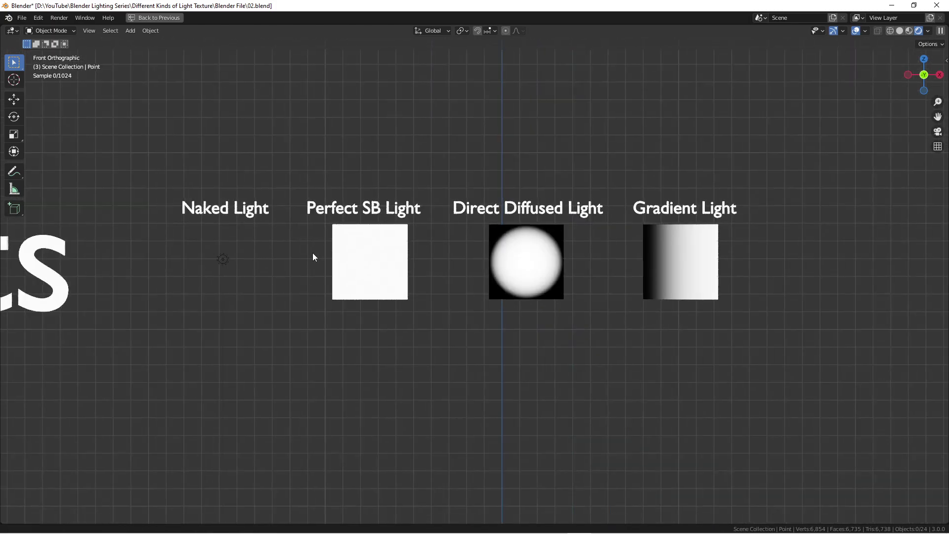
{"action": "middle_click_drag", "start_coordinate": [313, 257], "coordinate": [272, 260], "text": "shift"}
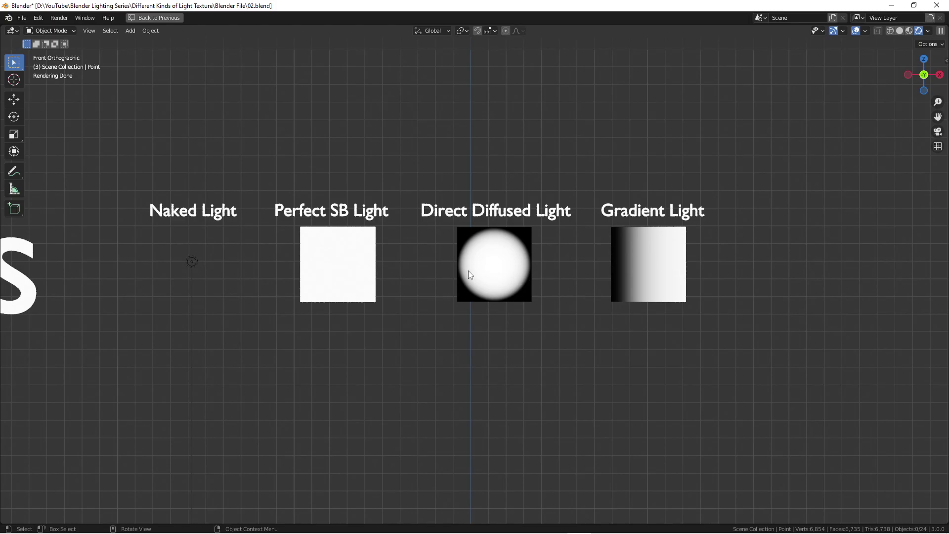
{"action": "scroll", "coordinate": [429, 270], "scroll_direction": "up", "scroll_amount": 1}
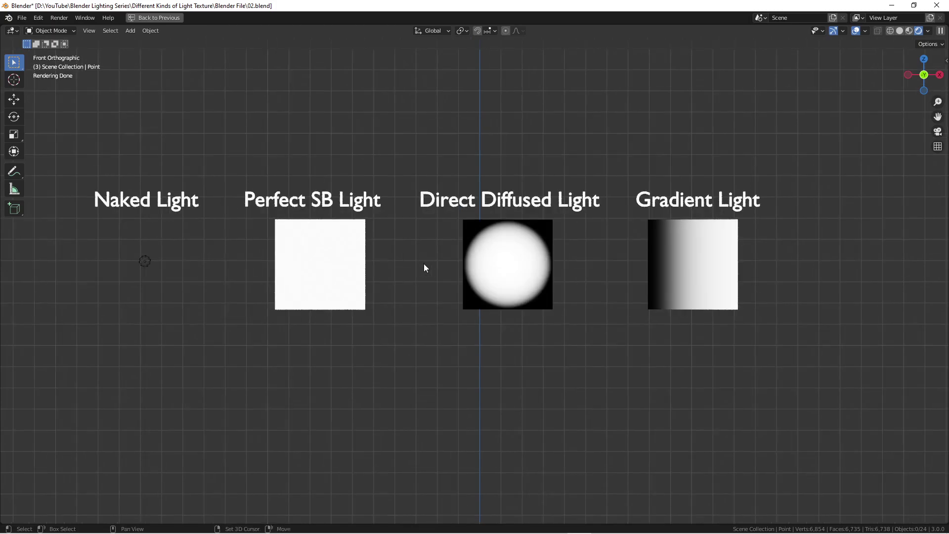
{"action": "middle_click_drag", "start_coordinate": [424, 270], "coordinate": [458, 314], "text": "shift"}
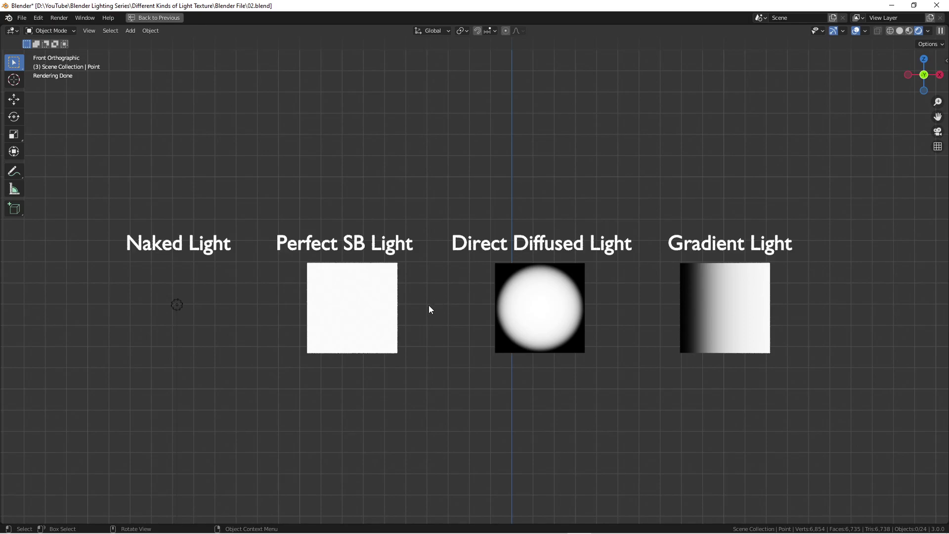
- Select the Naked Light label and its light, then clear the selection
{"action": "left_click", "coordinate": [177, 304]}
{"action": "left_click_drag", "start_coordinate": [119, 208], "coordinate": [233, 361]}
{"action": "key", "text": "alt+a"}
{"action": "left_click_drag", "start_coordinate": [101, 219], "coordinate": [250, 275]}
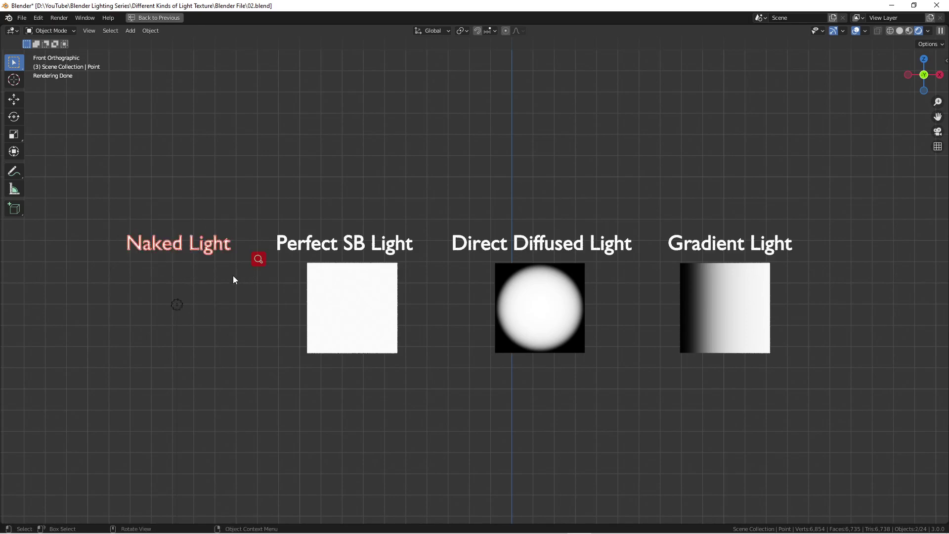
{"action": "left_click", "coordinate": [226, 301]}
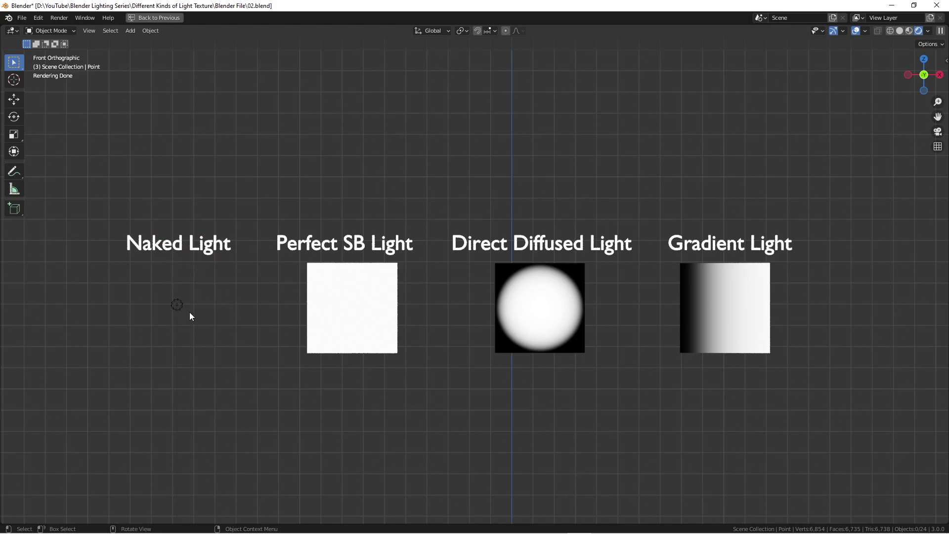
- Pan down to the photography reference photos, browsing the Add menu without adding anything
{"action": "scroll", "coordinate": [189, 307], "scroll_direction": "down", "scroll_amount": 3}
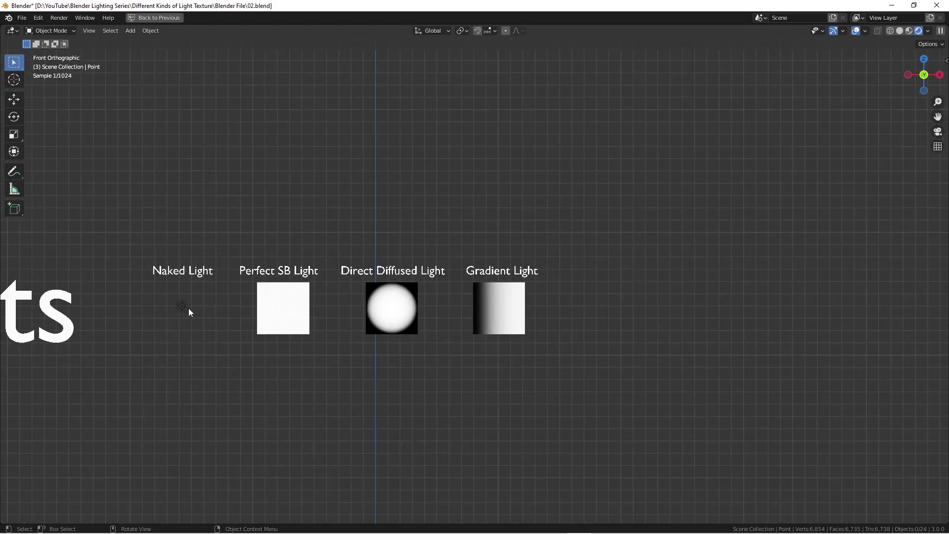
{"action": "middle_click_drag", "start_coordinate": [231, 368], "coordinate": [297, 231], "text": "shift"}
{"action": "middle_click_drag", "start_coordinate": [289, 307], "coordinate": [329, 280], "text": "shift"}
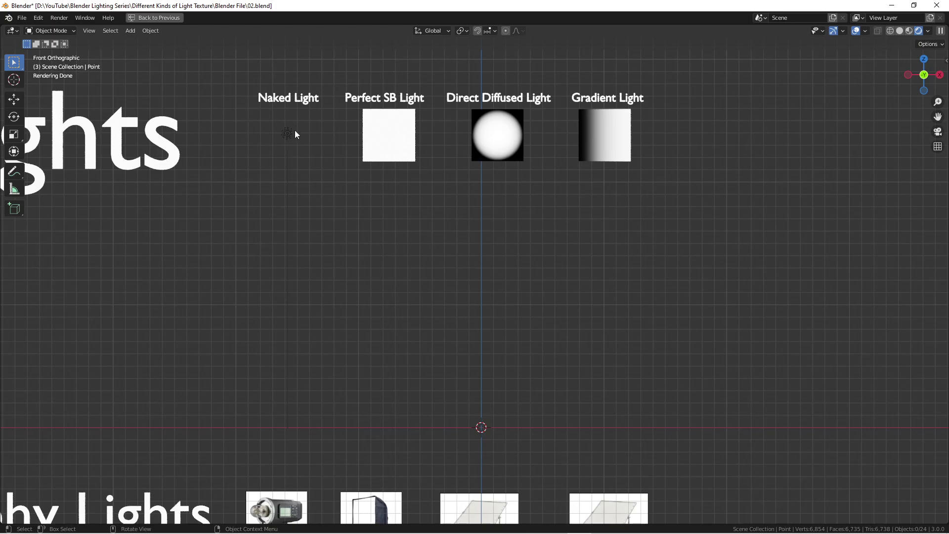
{"action": "scroll", "coordinate": [291, 132], "scroll_direction": "up", "scroll_amount": 3}
{"action": "scroll", "coordinate": [283, 135], "scroll_direction": "down", "scroll_amount": 3}
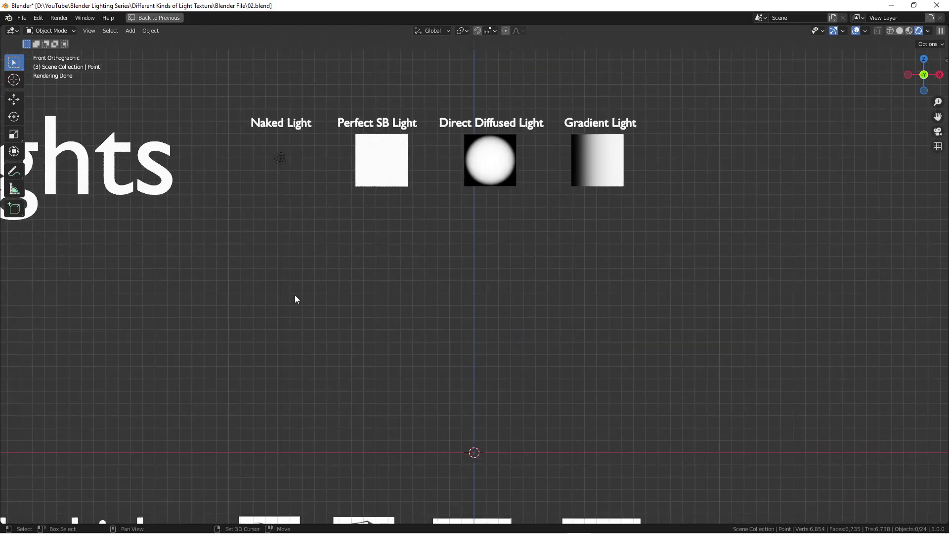
{"action": "middle_click_drag", "start_coordinate": [295, 296], "coordinate": [291, 257], "text": "shift"}
{"action": "key", "text": "shift+a"}
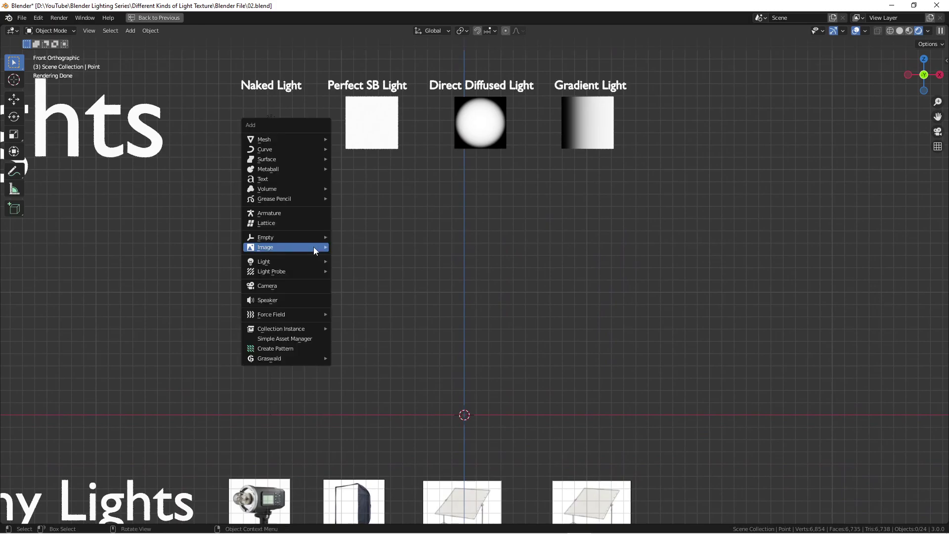
{"action": "mouse_move", "coordinate": [314, 249]}
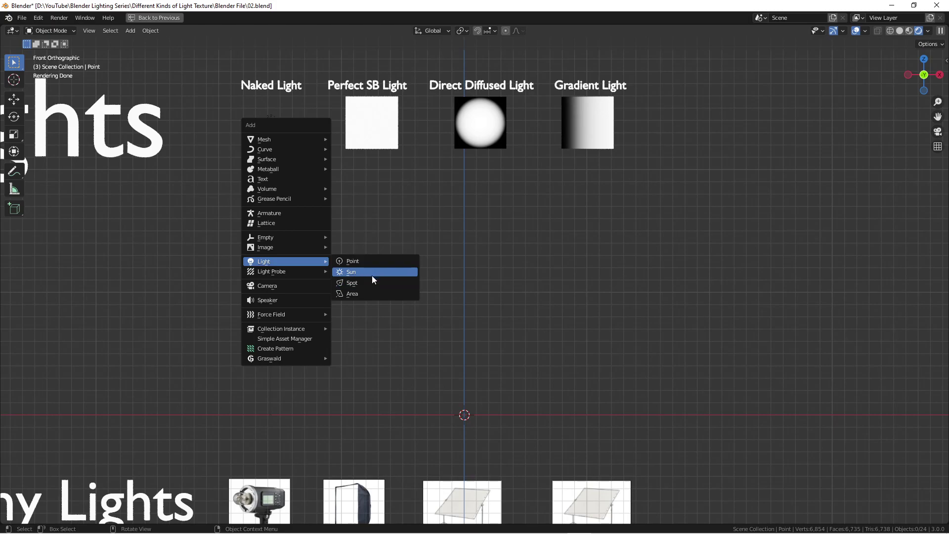
- Zoom in on the flash and softbox reference photos
{"action": "middle_click_drag", "start_coordinate": [335, 305], "coordinate": [436, 231], "text": "shift"}
{"action": "scroll", "coordinate": [436, 230], "scroll_direction": "down", "scroll_amount": 2}
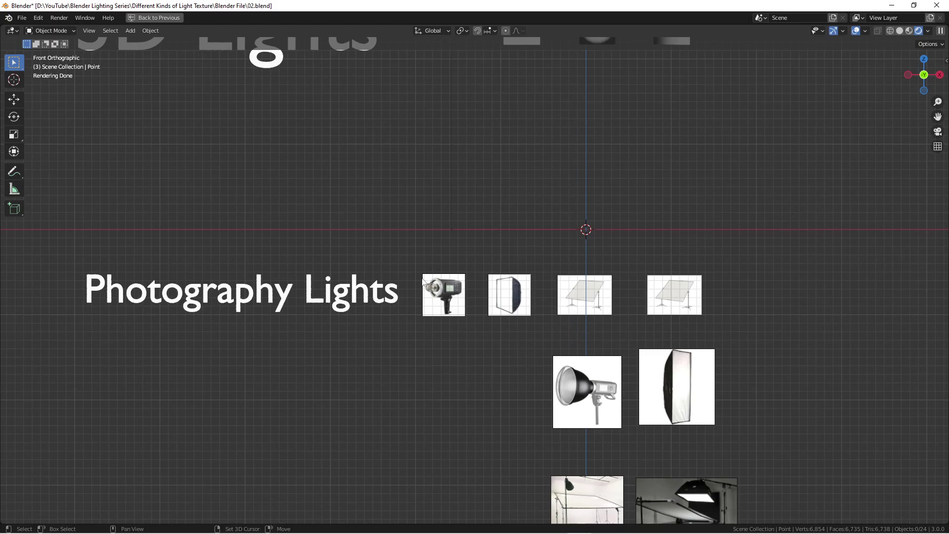
{"action": "middle_click_drag", "start_coordinate": [461, 45], "coordinate": [386, 108], "text": "shift"}
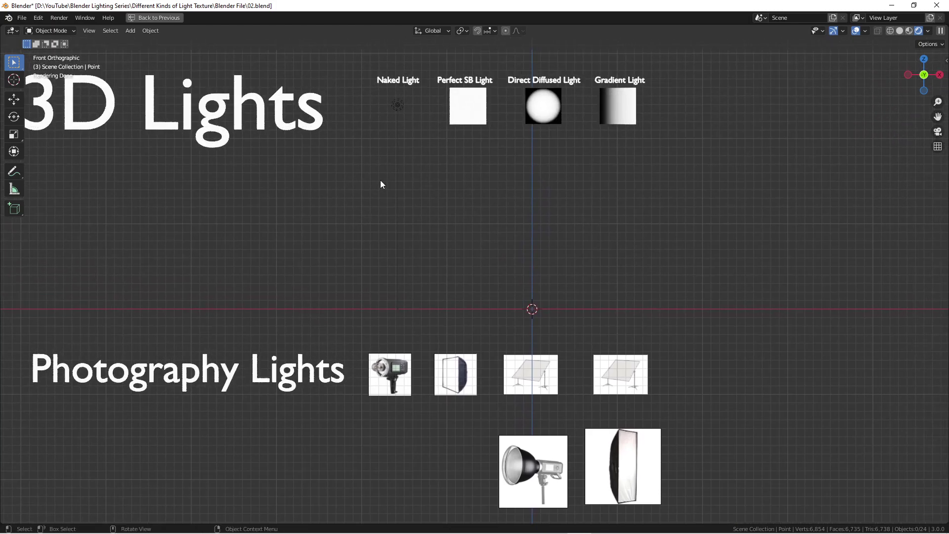
{"action": "scroll", "coordinate": [379, 355], "scroll_direction": "up", "scroll_amount": 4}
{"action": "middle_click_drag", "start_coordinate": [396, 377], "coordinate": [326, 265], "text": "shift"}
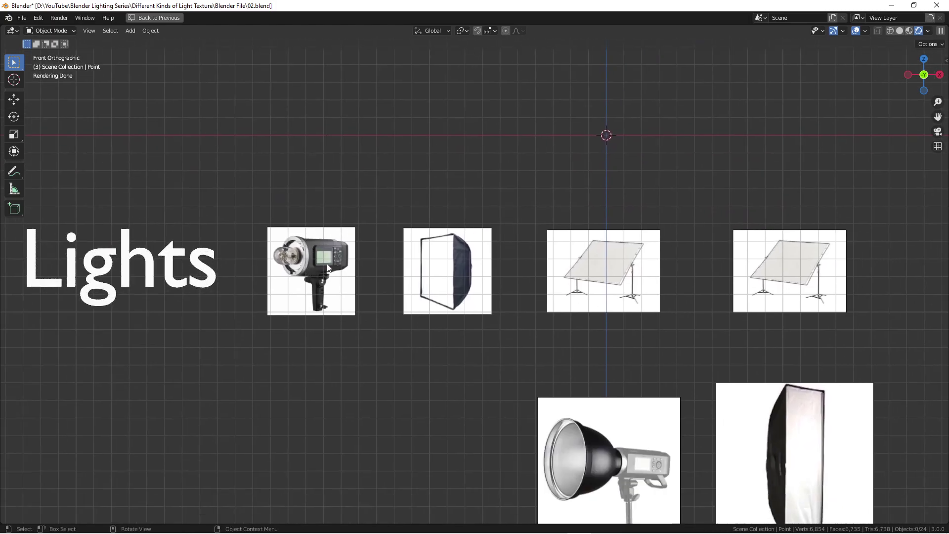
{"action": "scroll", "coordinate": [327, 254], "scroll_direction": "up", "scroll_amount": 4}
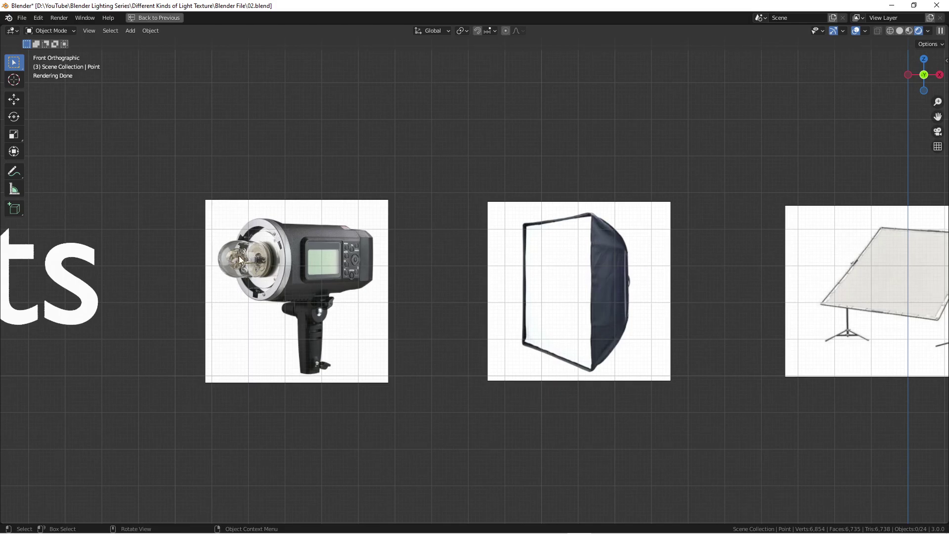
{"action": "scroll", "coordinate": [238, 255], "scroll_direction": "up", "scroll_amount": 3}
{"action": "scroll", "coordinate": [248, 250], "scroll_direction": "down", "scroll_amount": 6}
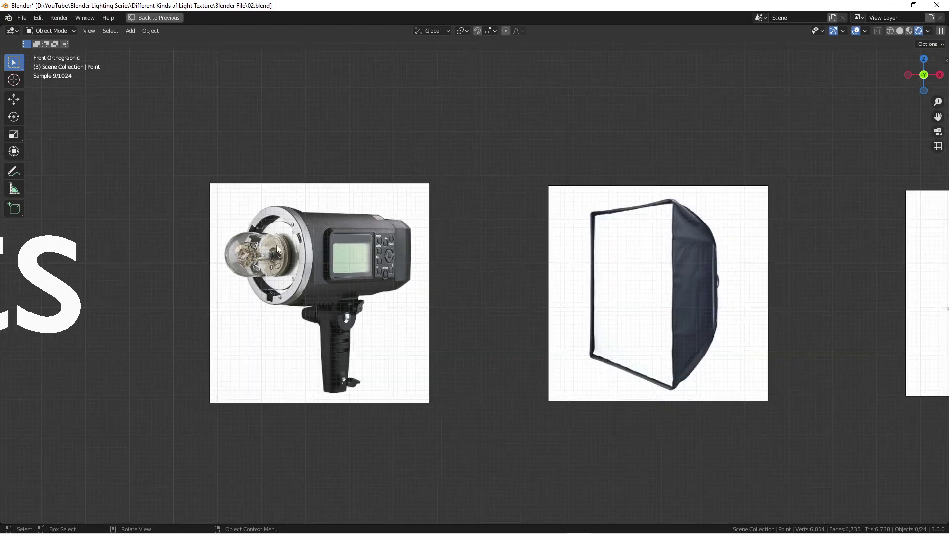
{"action": "scroll", "coordinate": [337, 297], "scroll_direction": "down", "scroll_amount": 2}
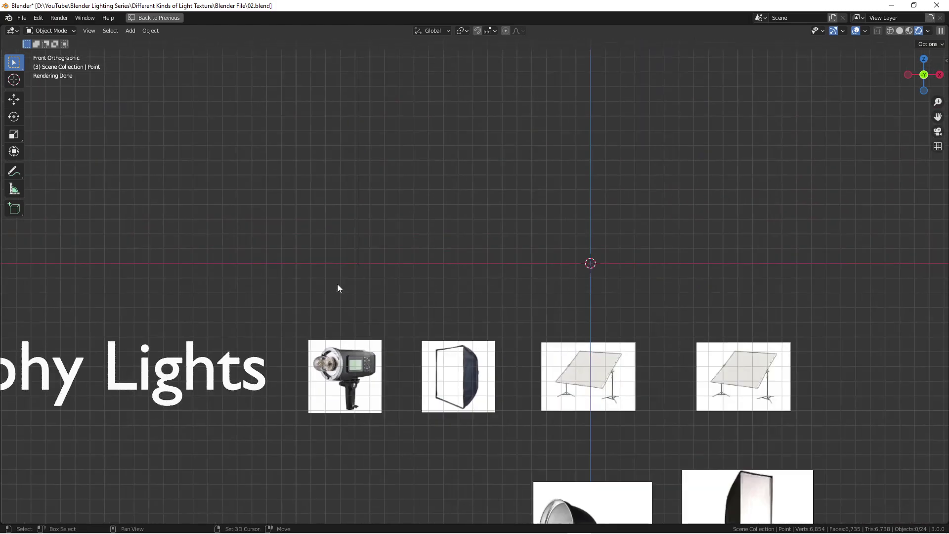
{"action": "scroll", "coordinate": [334, 290], "scroll_direction": "up", "scroll_amount": 4, "text": "shift"}
{"action": "scroll", "coordinate": [329, 291], "scroll_direction": "down", "scroll_amount": 2}
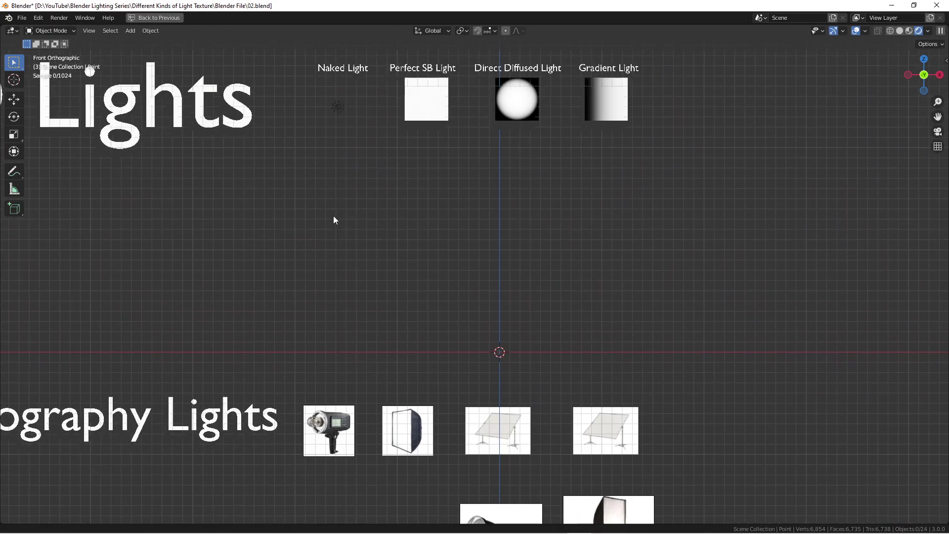
- Pan out so the 3D light panels sit above the photography photos
{"action": "middle_click_drag", "start_coordinate": [334, 216], "coordinate": [276, 235], "text": "shift"}
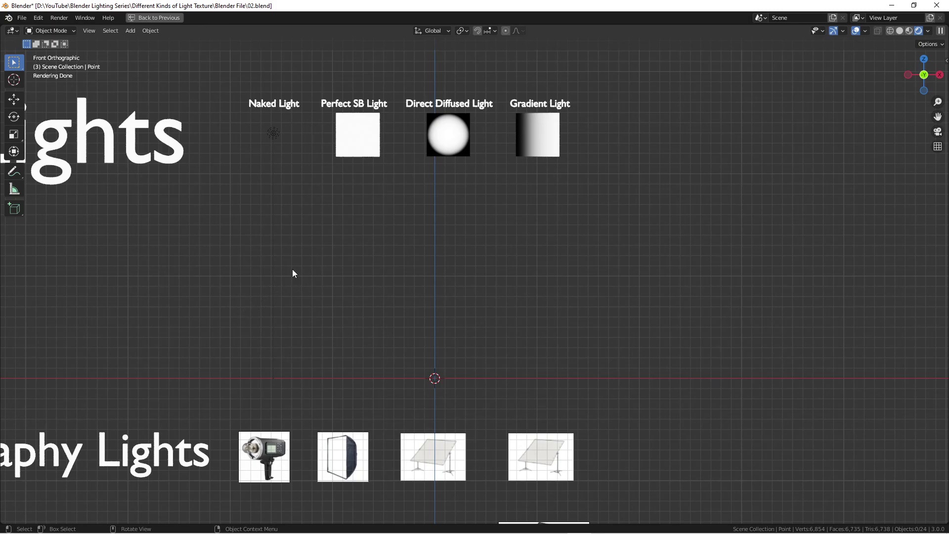
{"action": "middle_click_drag", "start_coordinate": [316, 307], "coordinate": [283, 280], "text": "shift"}
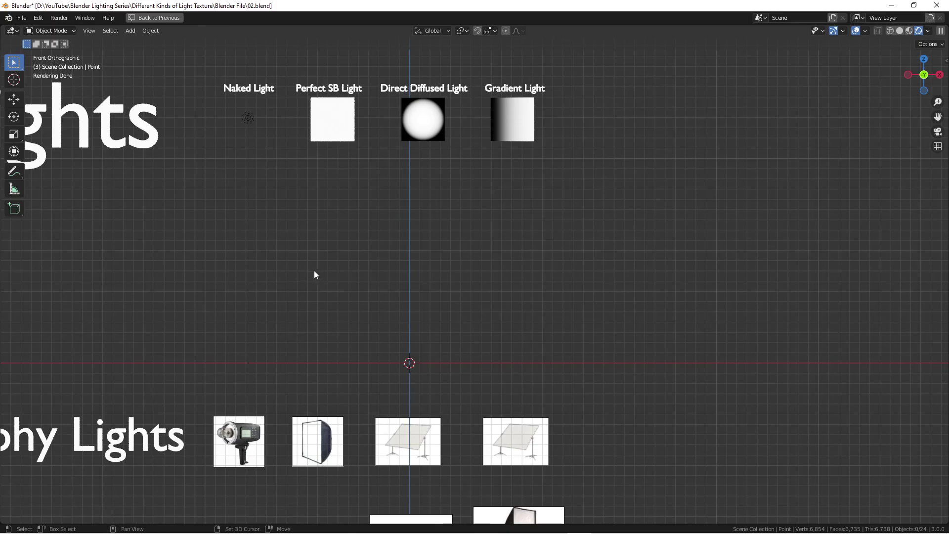
{"action": "middle_click_drag", "start_coordinate": [314, 274], "coordinate": [271, 275], "text": "shift"}
- Zoom in and out on the 3D light planes
{"action": "middle_click_drag", "start_coordinate": [293, 192], "coordinate": [345, 302], "text": "shift"}
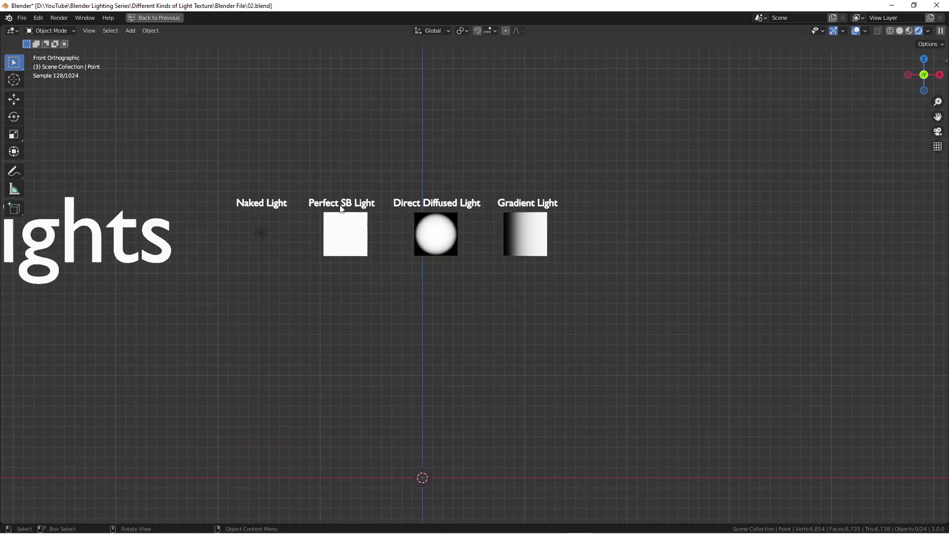
{"action": "scroll", "coordinate": [322, 218], "scroll_direction": "up", "scroll_amount": 3}
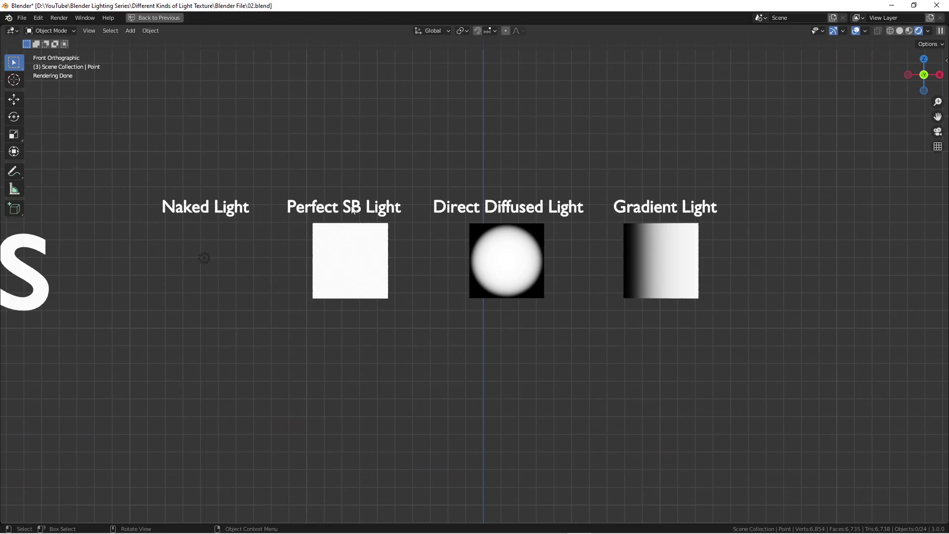
{"action": "scroll", "coordinate": [303, 262], "scroll_direction": "down", "scroll_amount": 1}
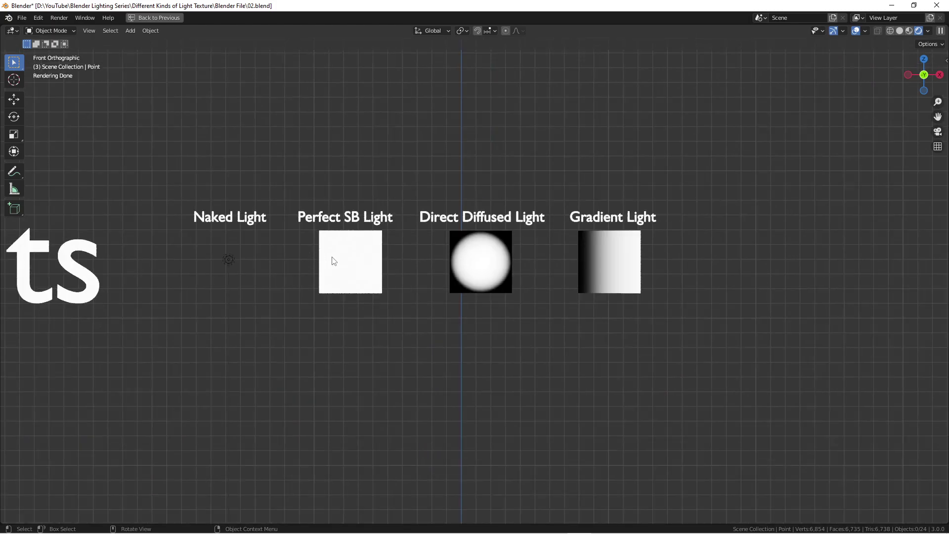
{"action": "scroll", "coordinate": [342, 258], "scroll_direction": "up", "scroll_amount": 2}
{"action": "scroll", "coordinate": [357, 264], "scroll_direction": "down", "scroll_amount": 2}
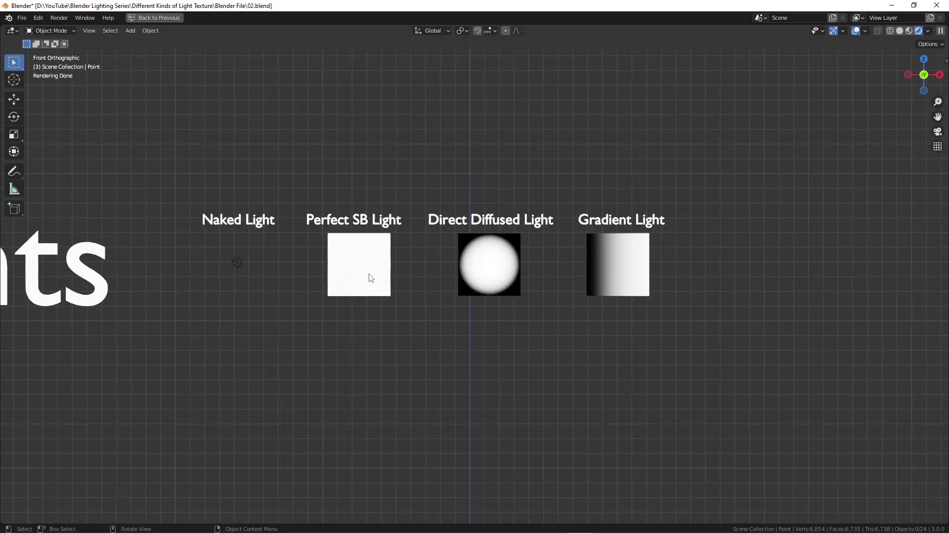
{"action": "scroll", "coordinate": [390, 335], "scroll_direction": "down", "scroll_amount": 1}
{"action": "scroll", "coordinate": [391, 337], "scroll_direction": "down", "scroll_amount": 1}
{"action": "scroll", "coordinate": [431, 351], "scroll_direction": "down", "scroll_amount": 5, "text": "shift"}
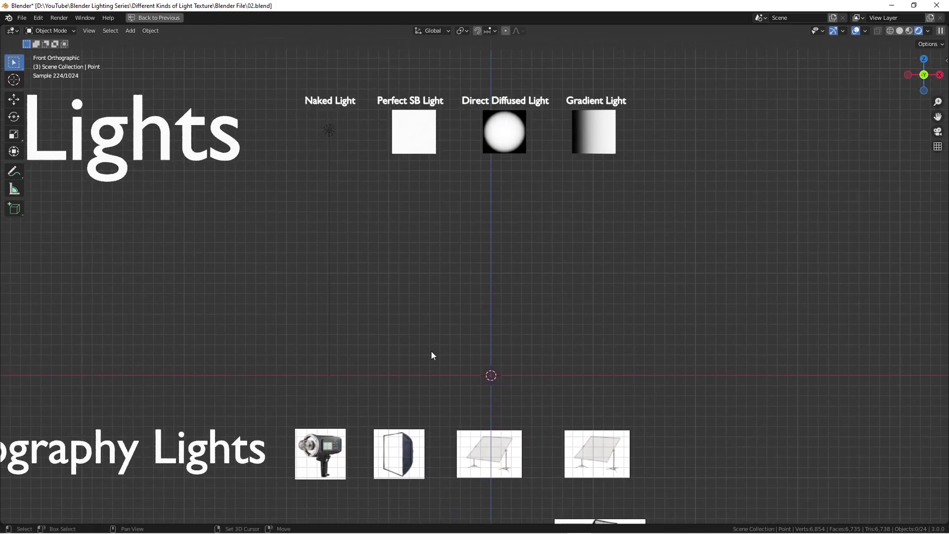
{"action": "scroll", "coordinate": [411, 300], "scroll_direction": "up", "scroll_amount": 5}
{"action": "scroll", "coordinate": [393, 304], "scroll_direction": "up", "scroll_amount": 1}
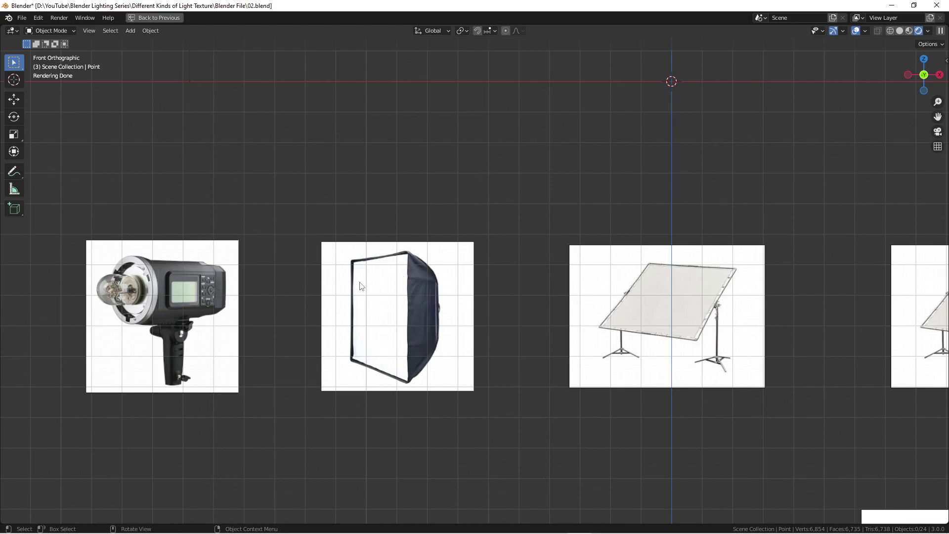
- Pan down to more photography reference images and back up to the labelled light planes
{"action": "scroll", "coordinate": [450, 167], "scroll_direction": "down", "scroll_amount": 2}
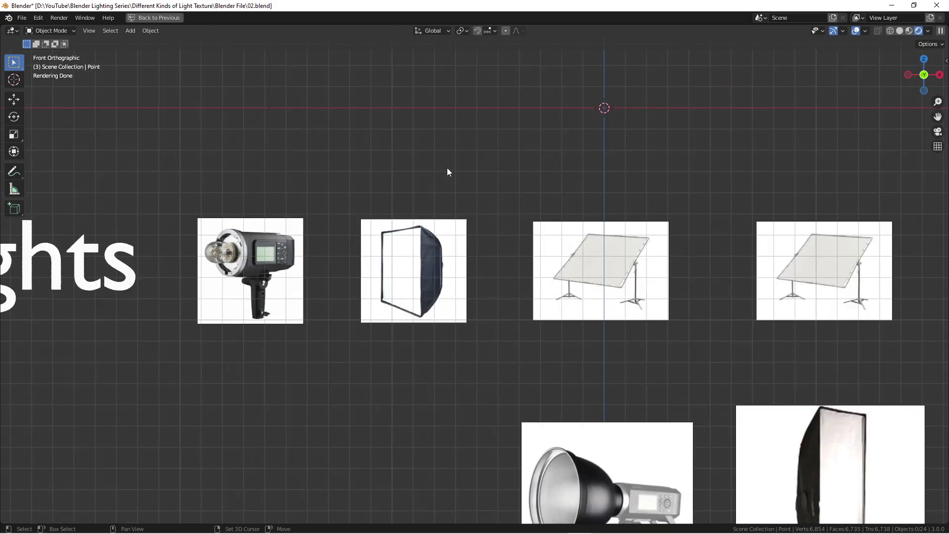
{"action": "middle_click_drag", "start_coordinate": [447, 168], "coordinate": [377, 403], "text": "shift"}
{"action": "middle_click_drag", "start_coordinate": [377, 202], "coordinate": [380, 333], "text": "shift"}
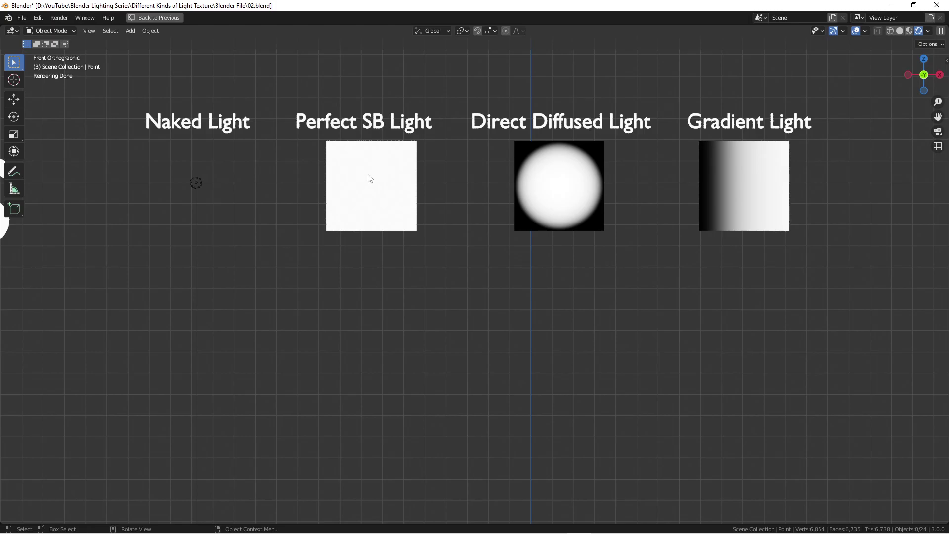
- Select the Perfect SB Light plane, restore the Shading layout and enlarge the node editor
{"action": "left_click", "coordinate": [390, 193]}
{"action": "key", "text": "ctrl+space"}
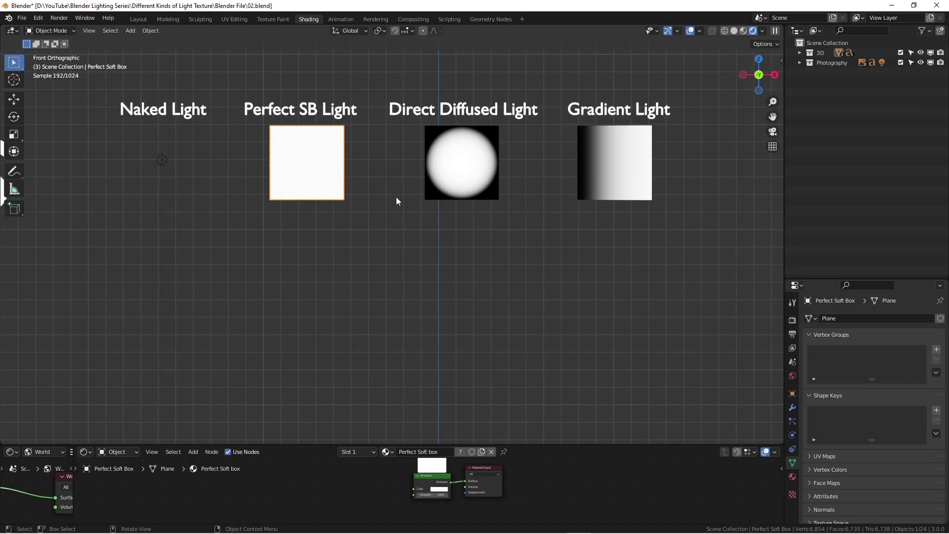
{"action": "left_click_drag", "start_coordinate": [509, 443], "coordinate": [502, 262]}
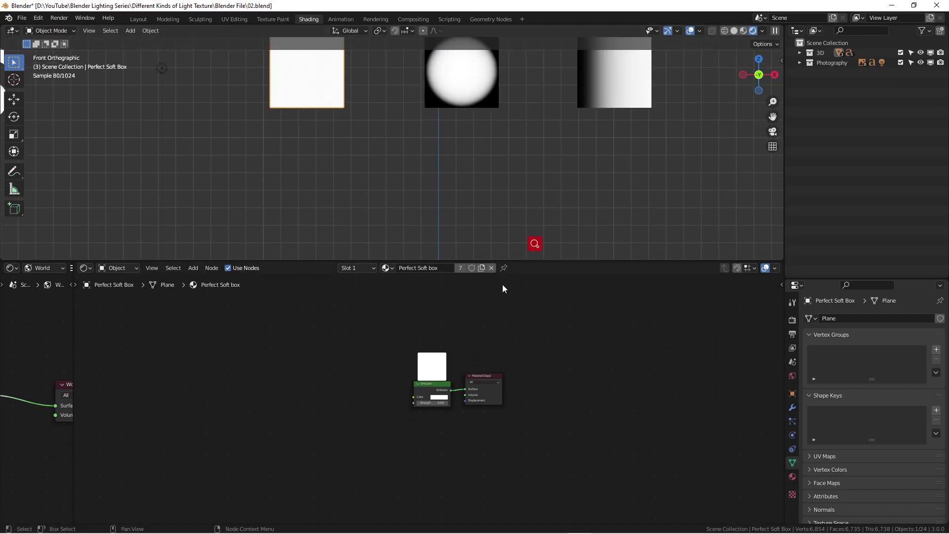
{"action": "scroll", "coordinate": [390, 187], "scroll_direction": "down", "scroll_amount": 4}
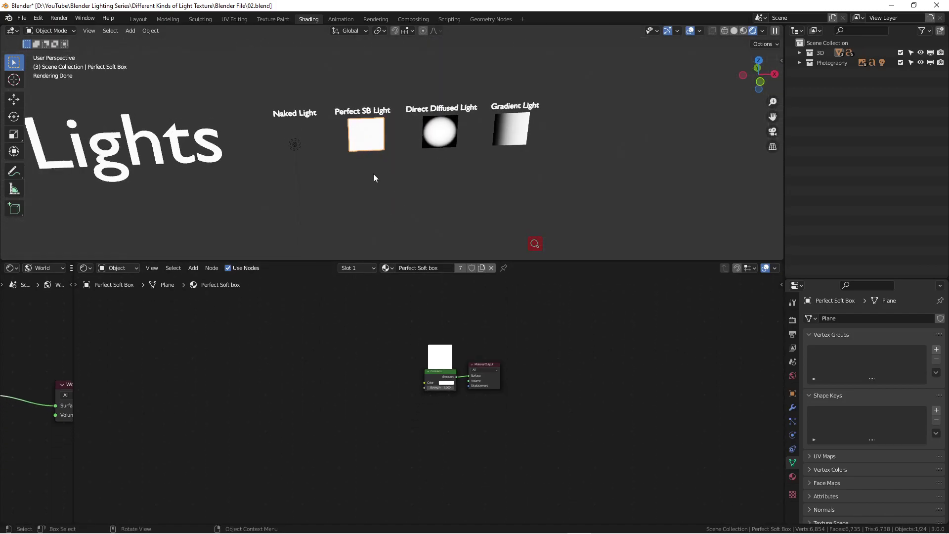
{"action": "scroll", "coordinate": [373, 175], "scroll_direction": "up", "scroll_amount": 4}
- Tilt the view into perspective, snap back to front view and deselect the plane
{"action": "middle_click_drag", "start_coordinate": [375, 178], "coordinate": [401, 191]}
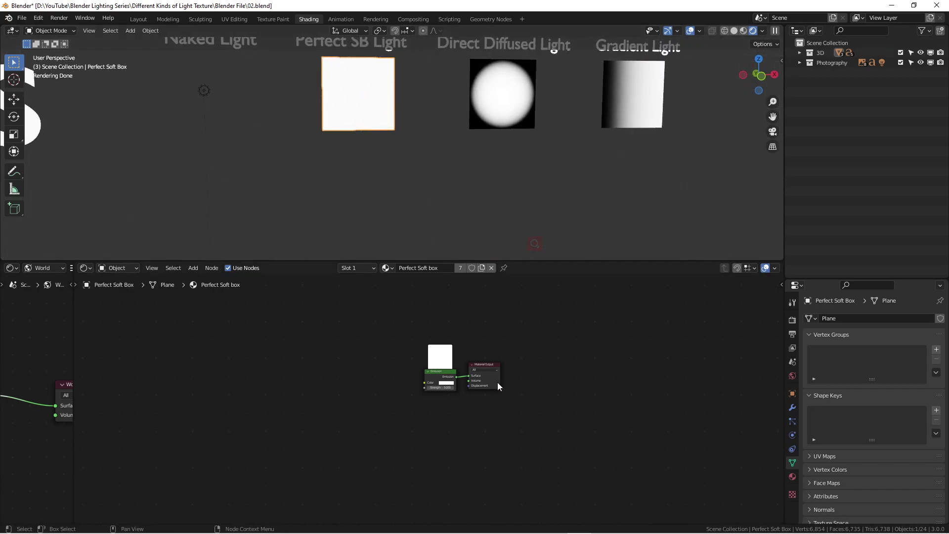
{"action": "scroll", "coordinate": [488, 354], "scroll_direction": "up", "scroll_amount": 5}
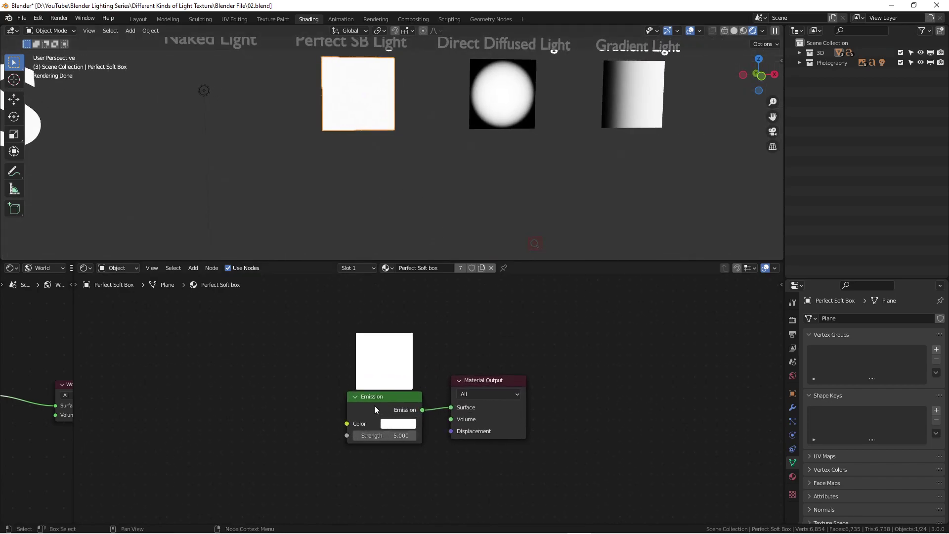
{"action": "key", "text": "KP_1"}
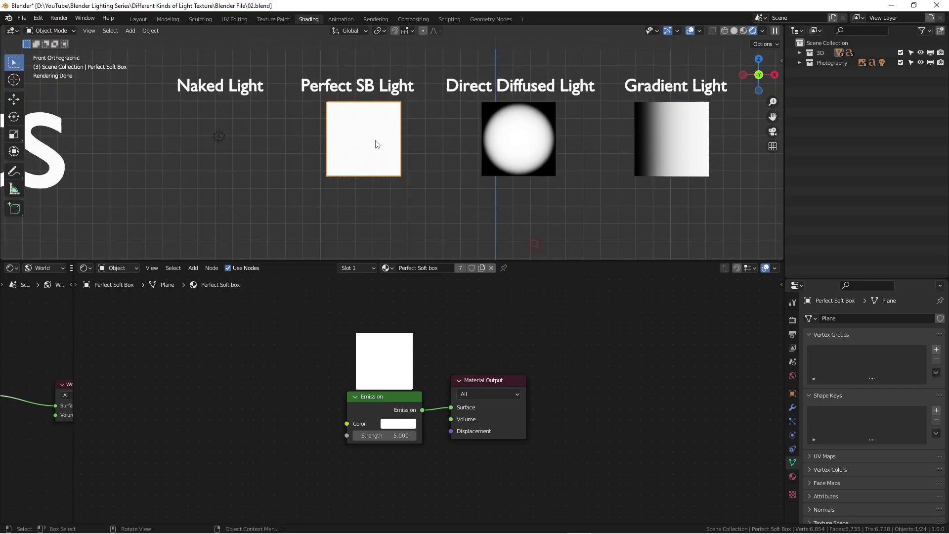
{"action": "left_click", "coordinate": [365, 219]}
{"action": "scroll", "coordinate": [369, 210], "scroll_direction": "down", "scroll_amount": 2}
{"action": "scroll", "coordinate": [368, 214], "scroll_direction": "down", "scroll_amount": 2, "text": "shift"}
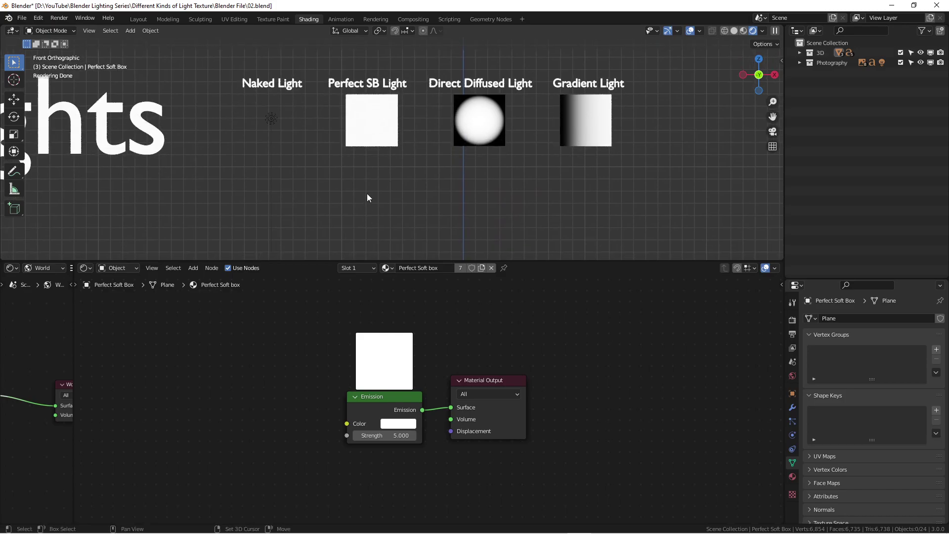
- Nudge the Perfect Soft box Emission node (Strength 5.000) slightly up and left
{"action": "key", "text": "shift+a"}
{"action": "mouse_move", "coordinate": [368, 208]}
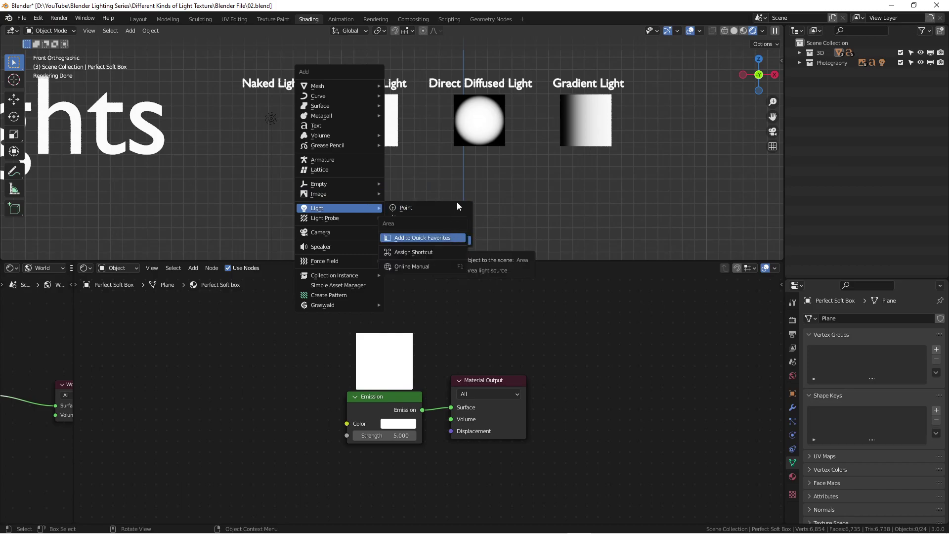
{"action": "scroll", "coordinate": [367, 119], "scroll_direction": "up", "scroll_amount": 3}
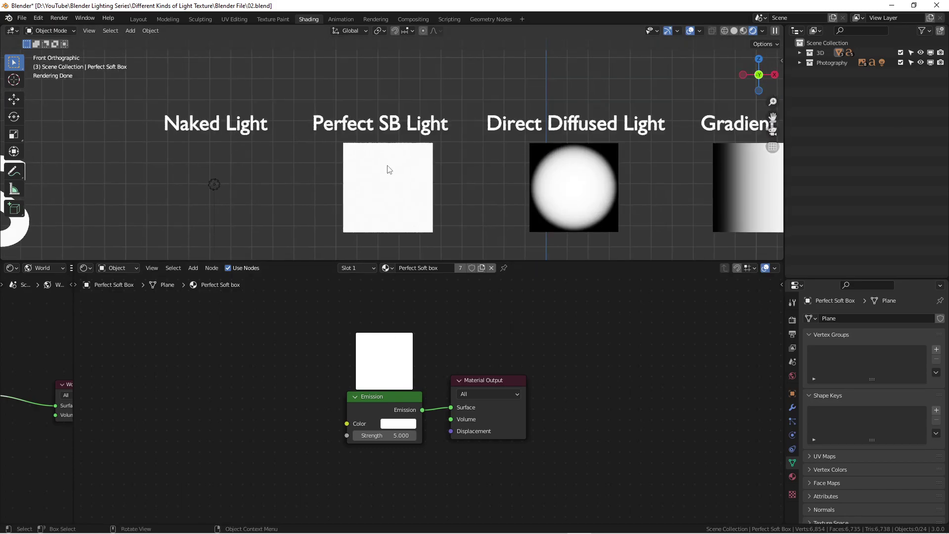
{"action": "left_click_drag", "start_coordinate": [390, 396], "coordinate": [393, 383]}
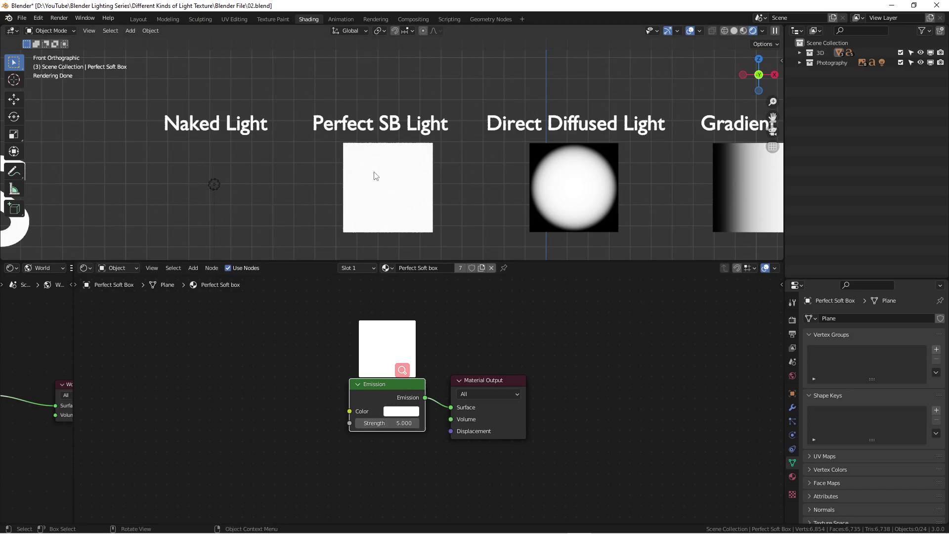
- Box-select the first two photography light images
{"action": "scroll", "coordinate": [386, 158], "scroll_direction": "down", "scroll_amount": 6}
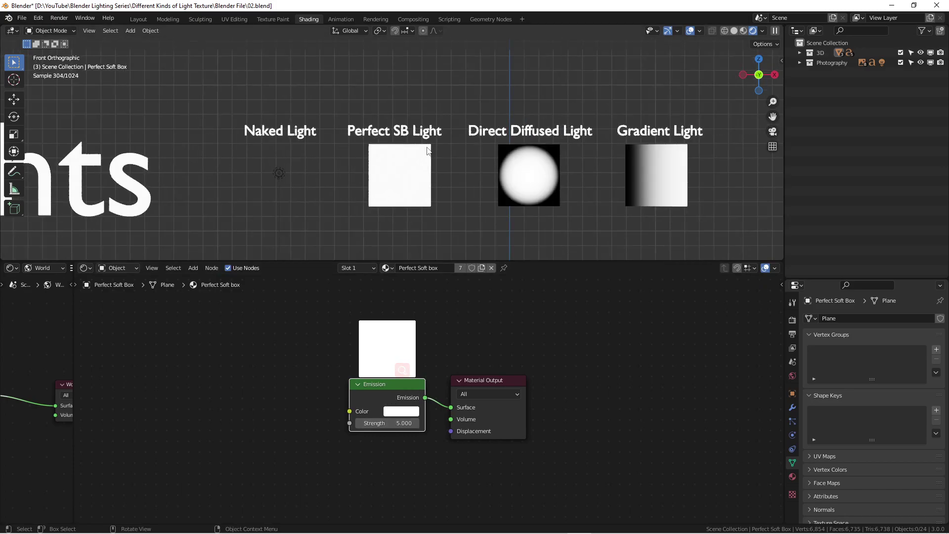
{"action": "scroll", "coordinate": [414, 154], "scroll_direction": "down", "scroll_amount": 5, "text": "shift"}
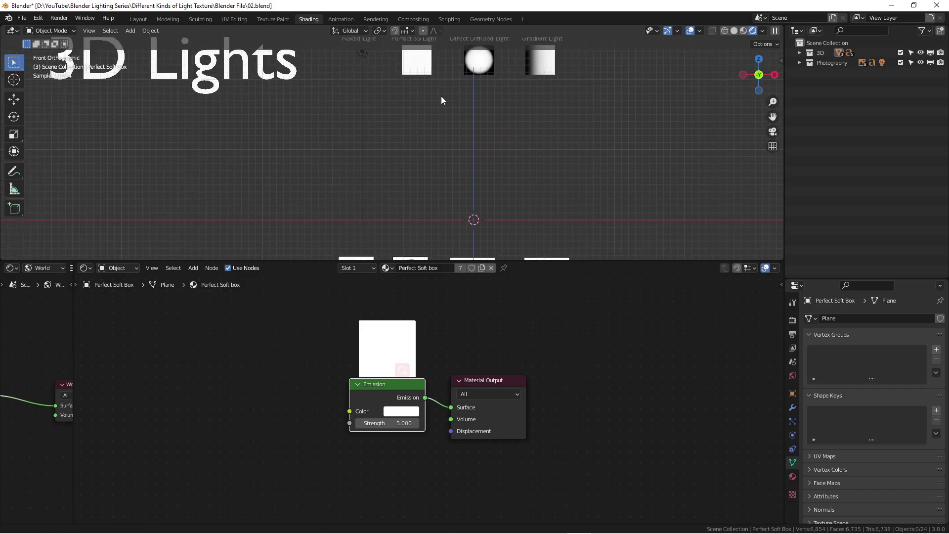
{"action": "left_click_drag", "start_coordinate": [361, 153], "coordinate": [440, 222]}
{"action": "scroll", "coordinate": [440, 221], "scroll_direction": "up", "scroll_amount": 5}
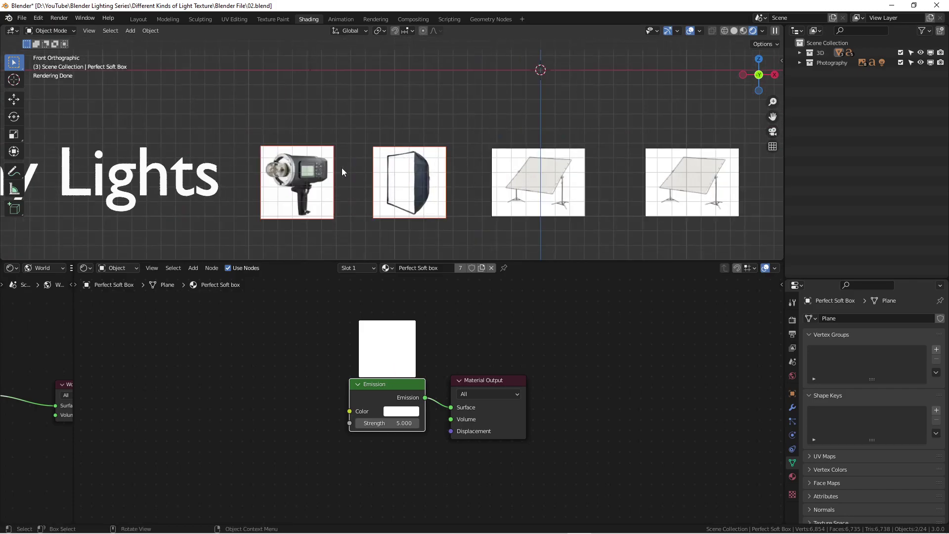
- Shrink the node editor to give the 3D viewport more room and pan across the light planes
{"action": "scroll", "coordinate": [341, 165], "scroll_direction": "down", "scroll_amount": 1}
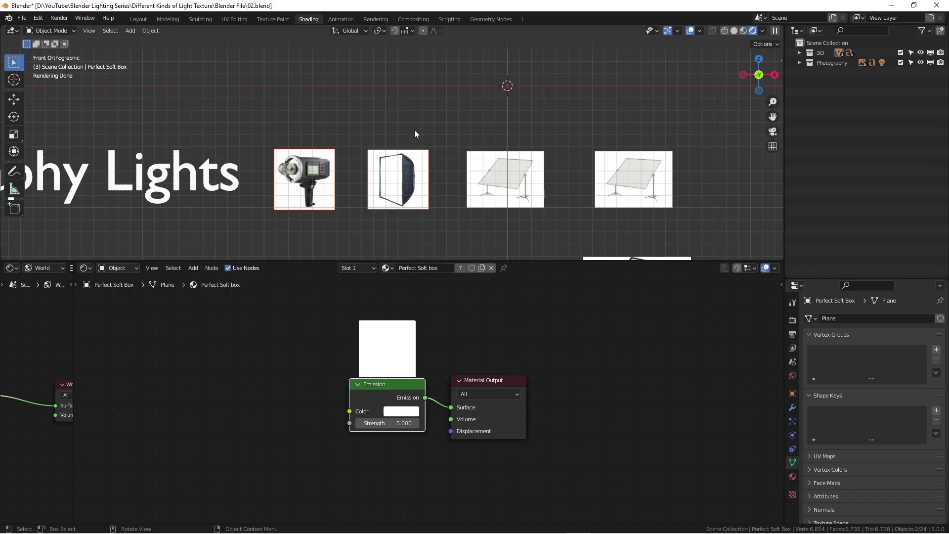
{"action": "scroll", "coordinate": [412, 128], "scroll_direction": "down", "scroll_amount": 2}
{"action": "scroll", "coordinate": [322, 145], "scroll_direction": "down", "scroll_amount": 2}
{"action": "scroll", "coordinate": [354, 194], "scroll_direction": "down", "scroll_amount": 5, "text": "shift"}
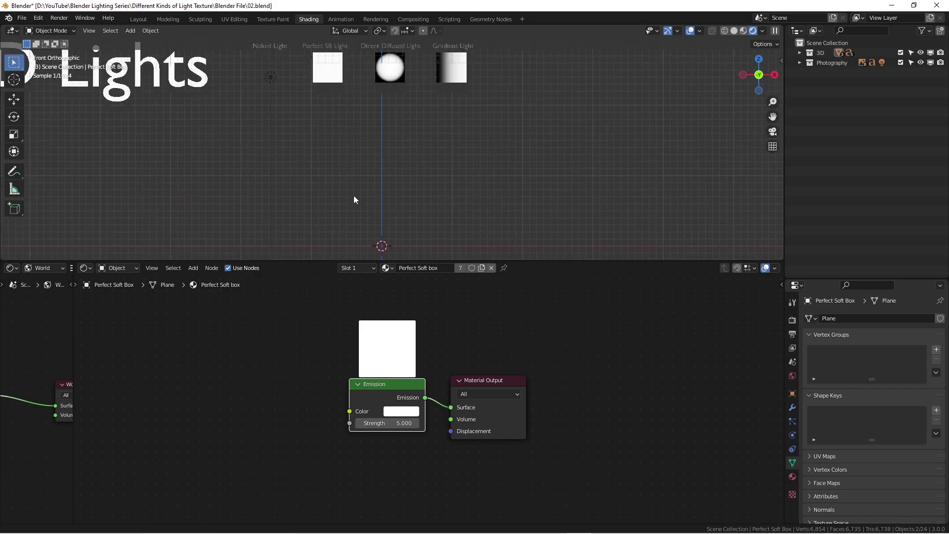
{"action": "scroll", "coordinate": [371, 162], "scroll_direction": "up", "scroll_amount": 3}
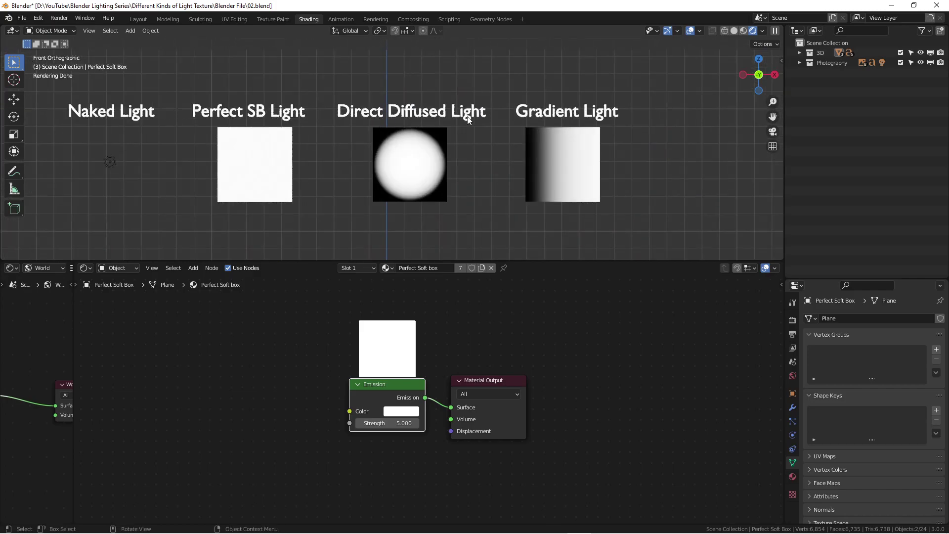
{"action": "left_click_drag", "start_coordinate": [528, 261], "coordinate": [547, 431]}
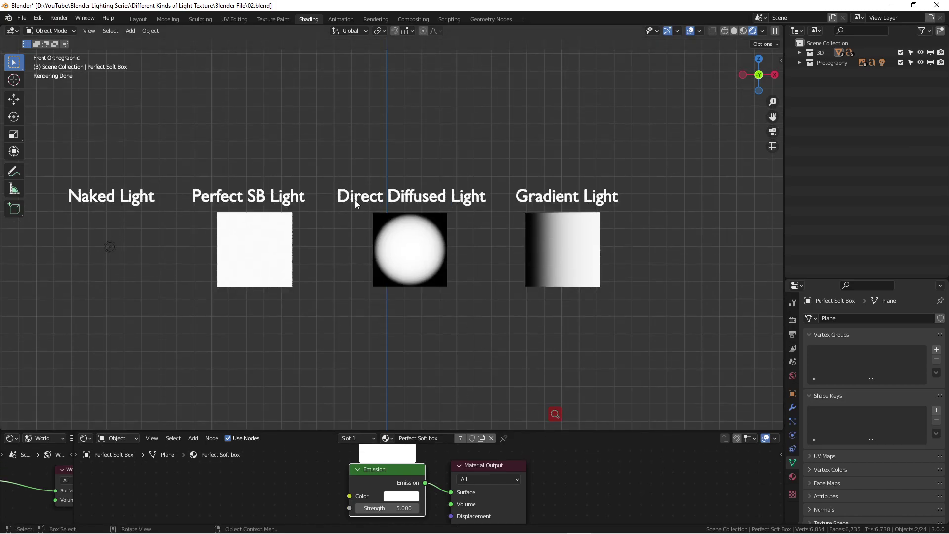
{"action": "middle_click_drag", "start_coordinate": [417, 305], "coordinate": [358, 259], "text": "shift"}
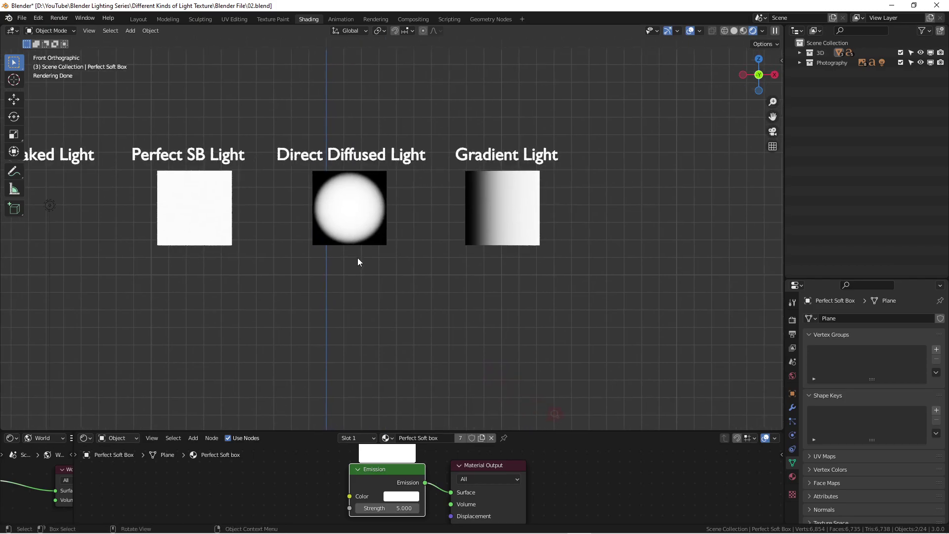
- Select the Direct Diffused Light title and pan down to the Photography Lights reference images
{"action": "left_click", "coordinate": [302, 159]}
{"action": "scroll", "coordinate": [358, 293], "scroll_direction": "down", "scroll_amount": 5}
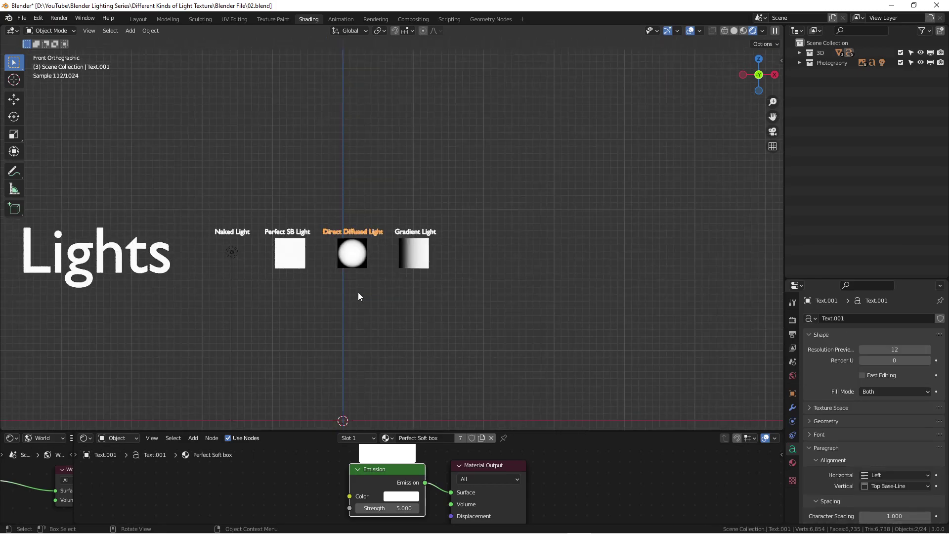
{"action": "middle_click_drag", "start_coordinate": [358, 292], "coordinate": [378, 238], "text": "shift"}
{"action": "scroll", "coordinate": [411, 247], "scroll_direction": "down", "scroll_amount": 5, "text": "shift"}
{"action": "middle_click_drag", "start_coordinate": [407, 275], "coordinate": [424, 244], "text": "shift"}
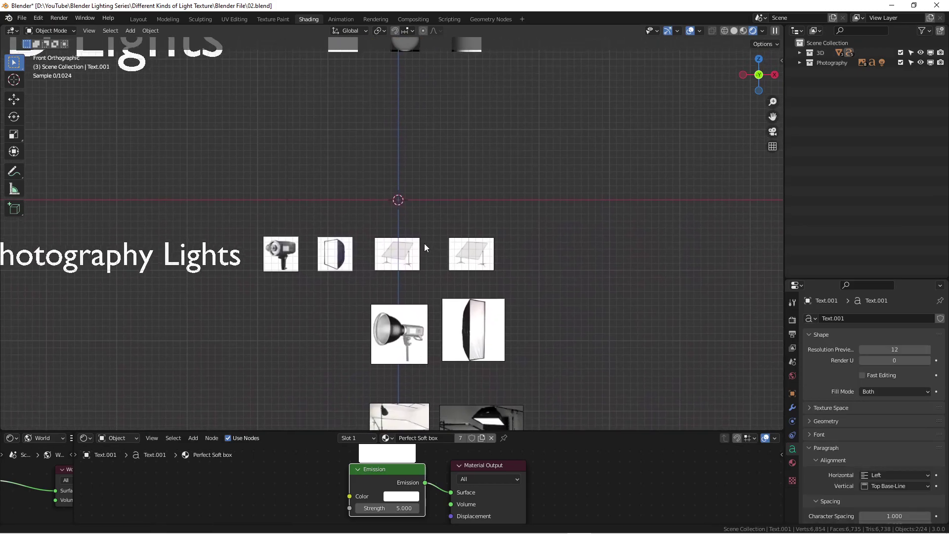
{"action": "scroll", "coordinate": [415, 318], "scroll_direction": "up", "scroll_amount": 1}
{"action": "middle_click_drag", "start_coordinate": [416, 318], "coordinate": [408, 302], "text": "shift"}
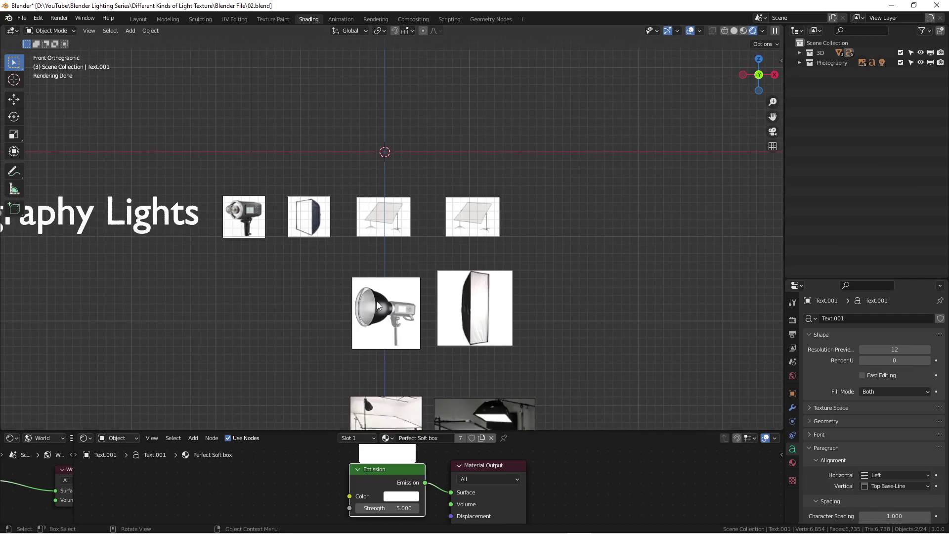
- Zoom over the reference images and browse the Add menu without adding anything
{"action": "scroll", "coordinate": [375, 293], "scroll_direction": "up", "scroll_amount": 1}
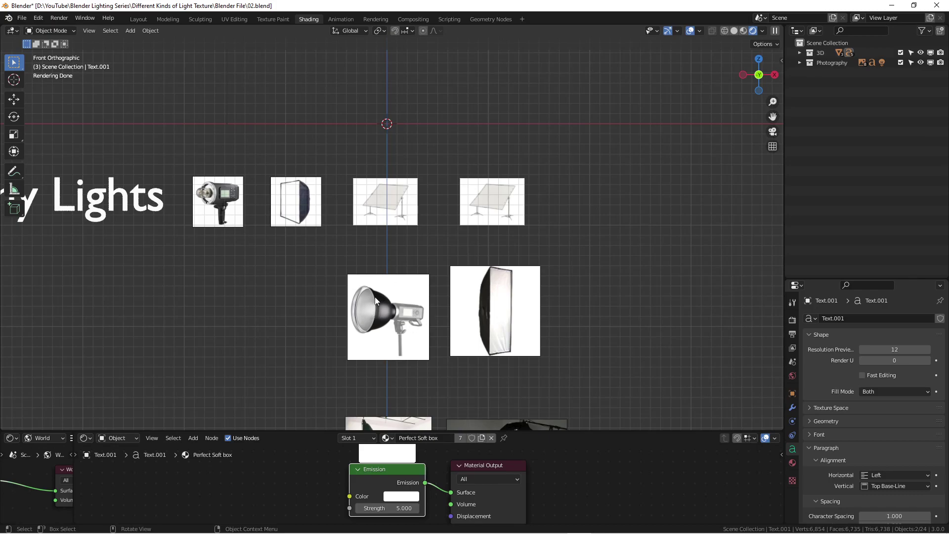
{"action": "scroll", "coordinate": [376, 294], "scroll_direction": "up", "scroll_amount": 3}
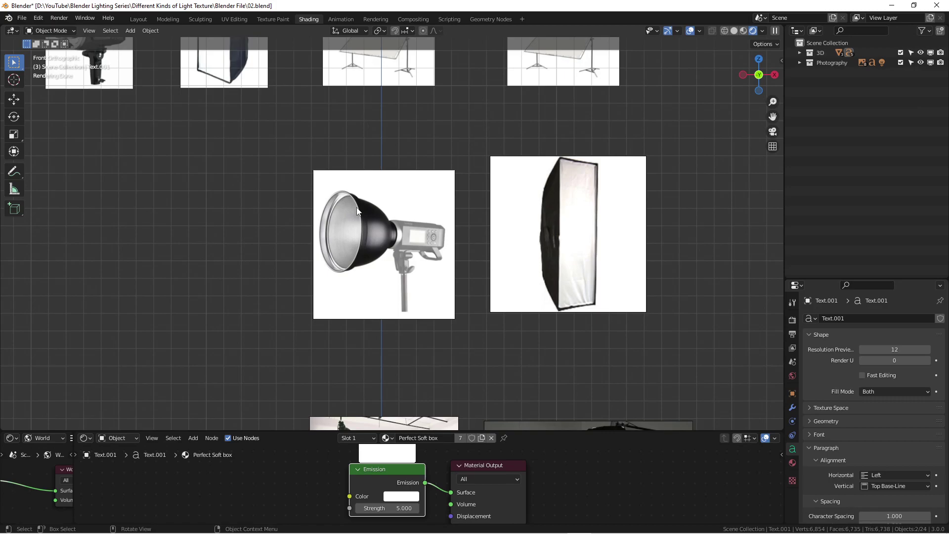
{"action": "scroll", "coordinate": [358, 211], "scroll_direction": "down", "scroll_amount": 1}
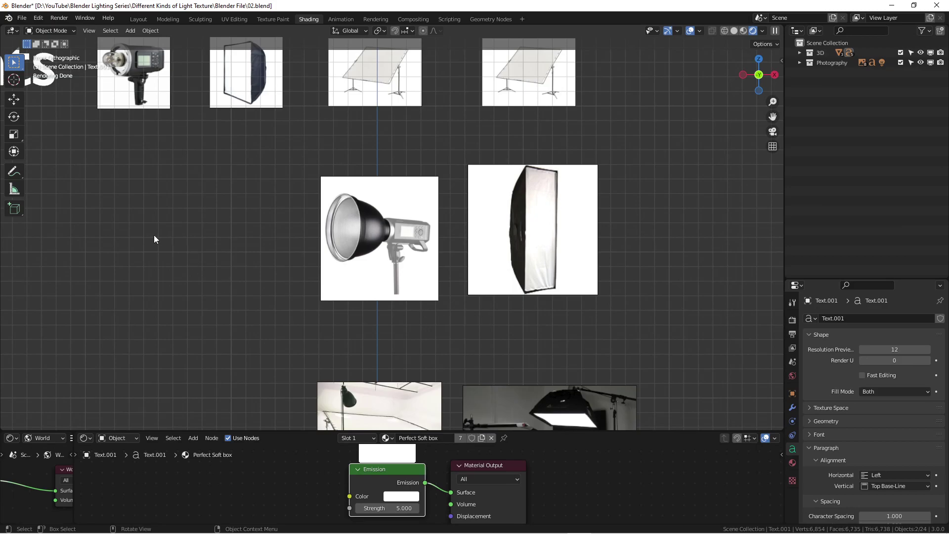
{"action": "key", "text": "shift+a"}
{"action": "mouse_move", "coordinate": [161, 237]}
- Pan and zoom around the Photography Lights row to look over the scrim images
{"action": "scroll", "coordinate": [322, 205], "scroll_direction": "down", "scroll_amount": 4}
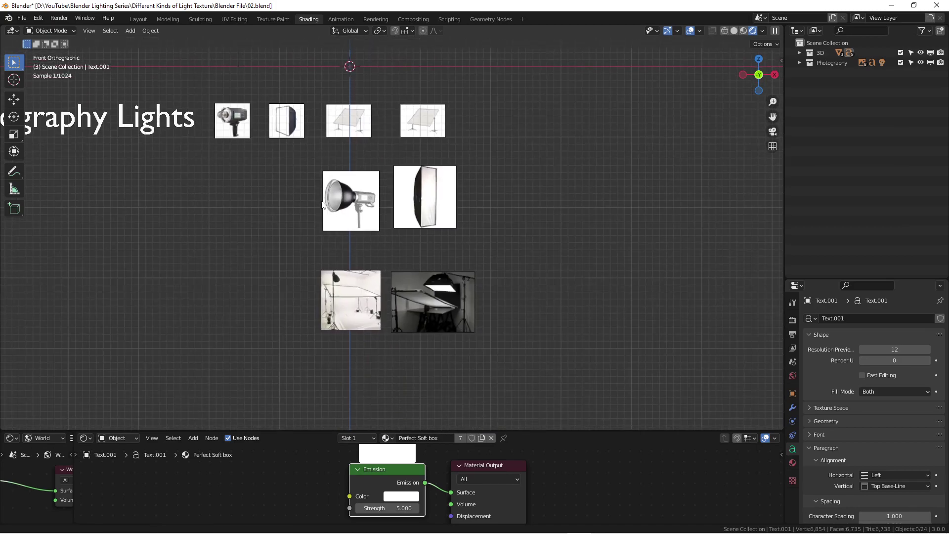
{"action": "middle_click_drag", "start_coordinate": [360, 199], "coordinate": [391, 265], "text": "shift"}
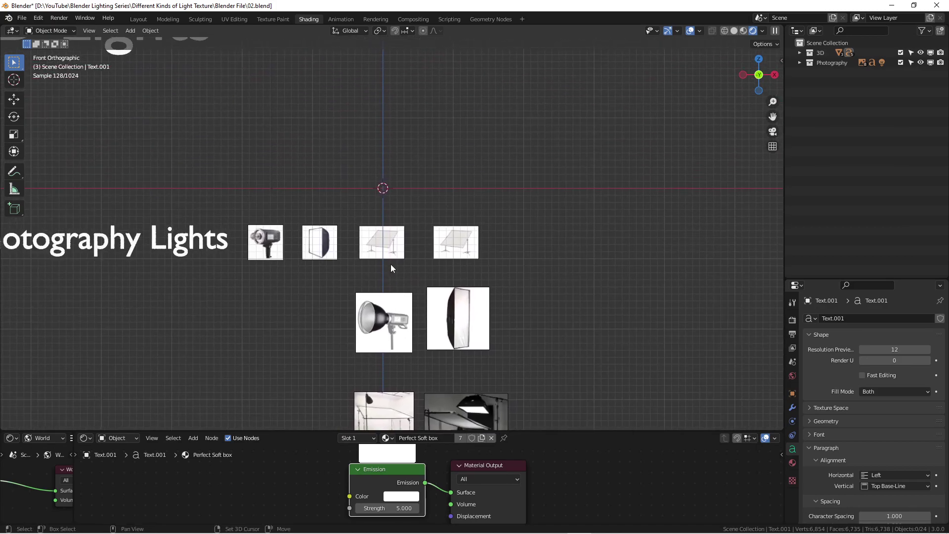
{"action": "scroll", "coordinate": [390, 237], "scroll_direction": "down", "scroll_amount": 2}
{"action": "scroll", "coordinate": [391, 191], "scroll_direction": "up", "scroll_amount": 2, "text": "shift"}
{"action": "scroll", "coordinate": [381, 129], "scroll_direction": "up", "scroll_amount": 1}
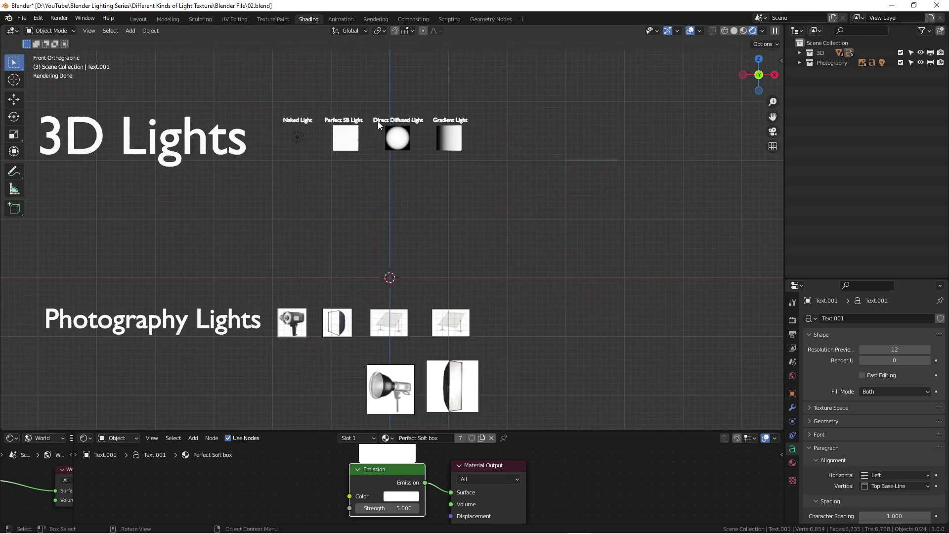
{"action": "scroll", "coordinate": [399, 123], "scroll_direction": "up", "scroll_amount": 5}
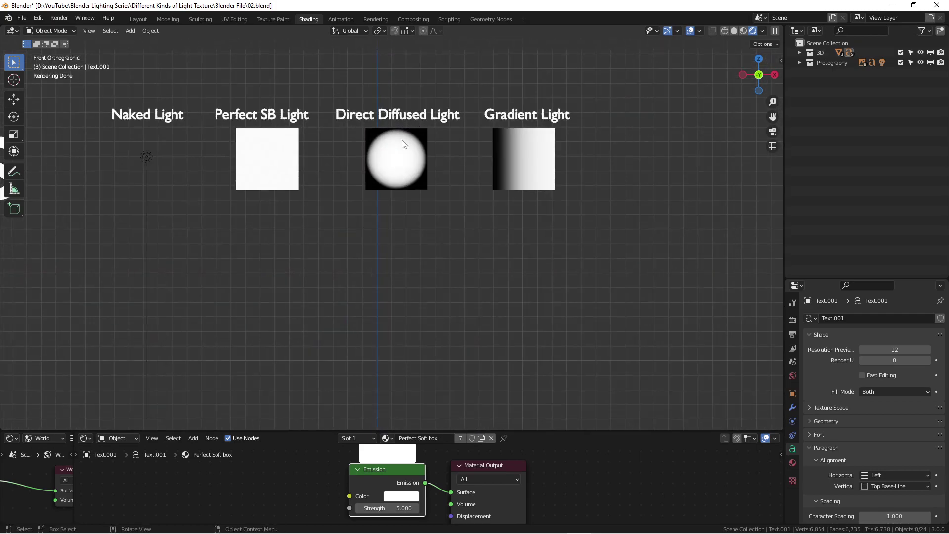
{"action": "scroll", "coordinate": [384, 257], "scroll_direction": "down", "scroll_amount": 5}
{"action": "scroll", "coordinate": [374, 192], "scroll_direction": "down", "scroll_amount": 4, "text": "shift"}
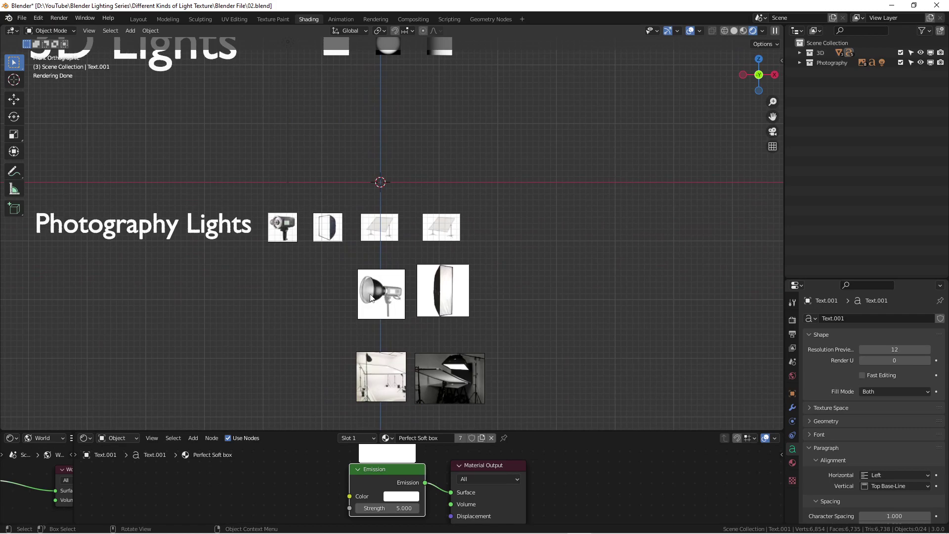
{"action": "scroll", "coordinate": [382, 236], "scroll_direction": "up", "scroll_amount": 6}
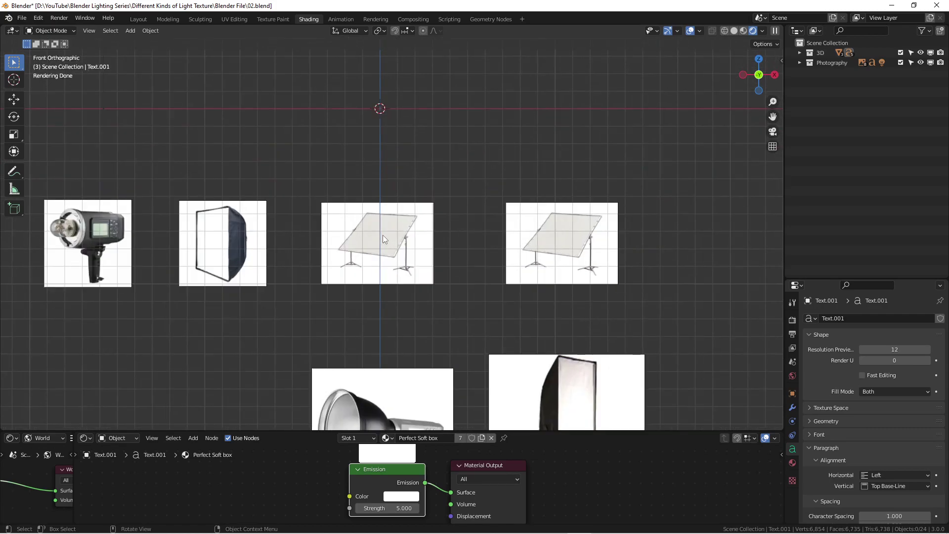
{"action": "left_click", "coordinate": [393, 235]}
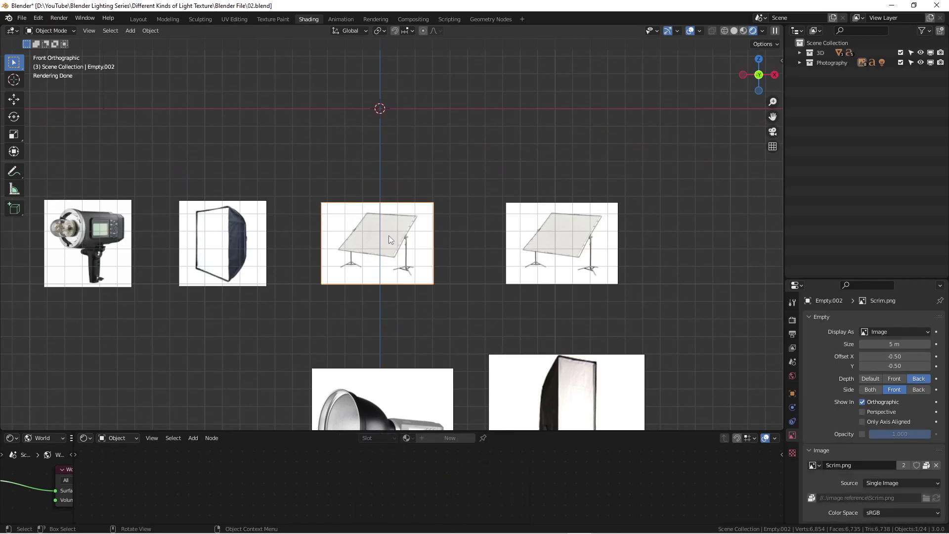
{"action": "scroll", "coordinate": [388, 236], "scroll_direction": "up", "scroll_amount": 7}
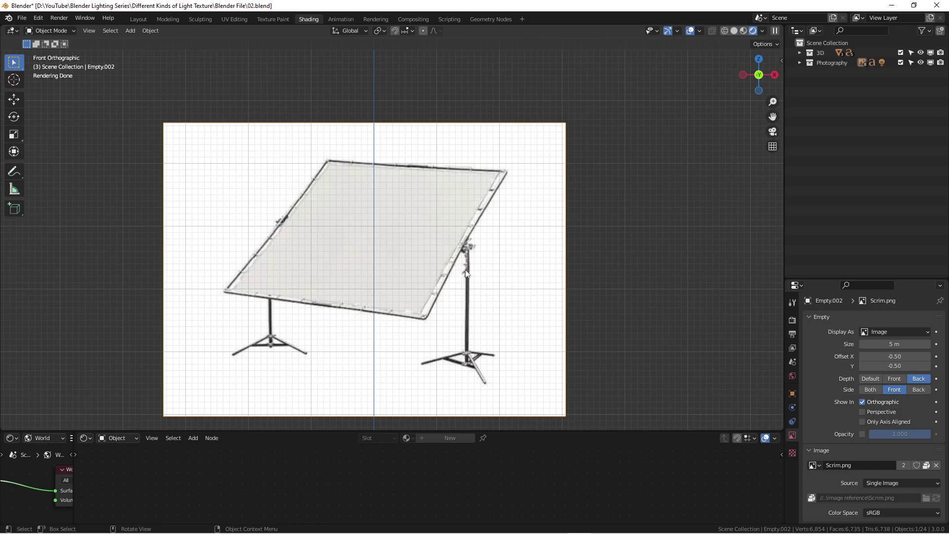
{"action": "scroll", "coordinate": [364, 276], "scroll_direction": "down", "scroll_amount": 3}
{"action": "scroll", "coordinate": [356, 277], "scroll_direction": "down", "scroll_amount": 6, "text": "shift"}
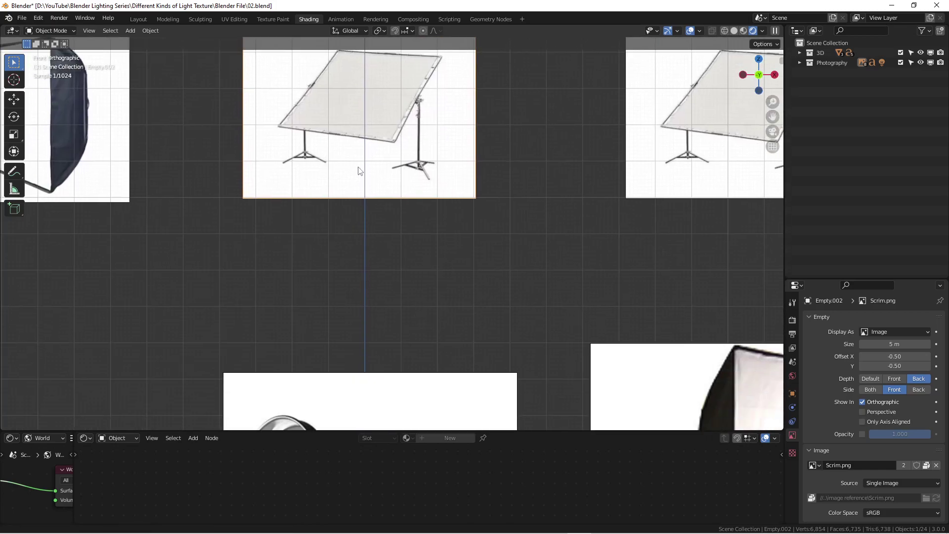
{"action": "scroll", "coordinate": [369, 281], "scroll_direction": "down", "scroll_amount": 10, "text": "shift"}
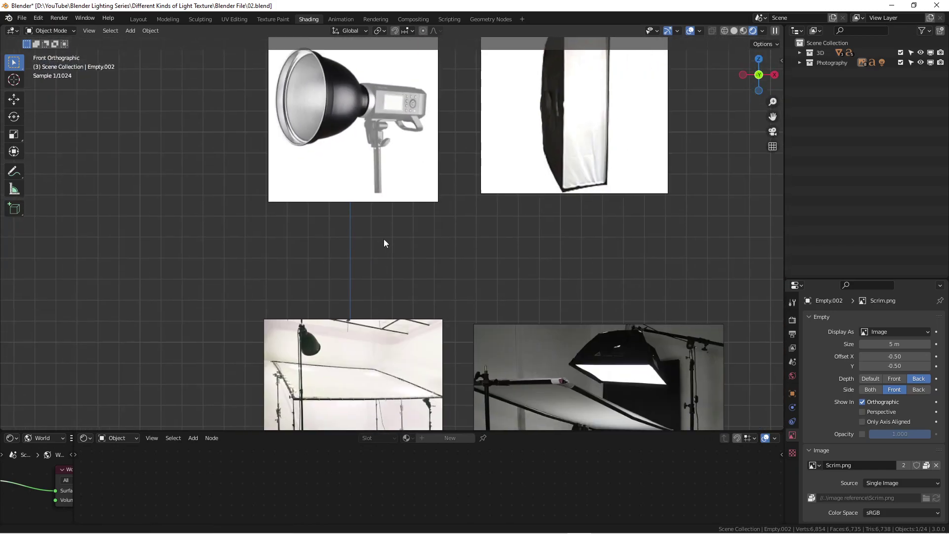
{"action": "scroll", "coordinate": [335, 250], "scroll_direction": "up", "scroll_amount": 1}
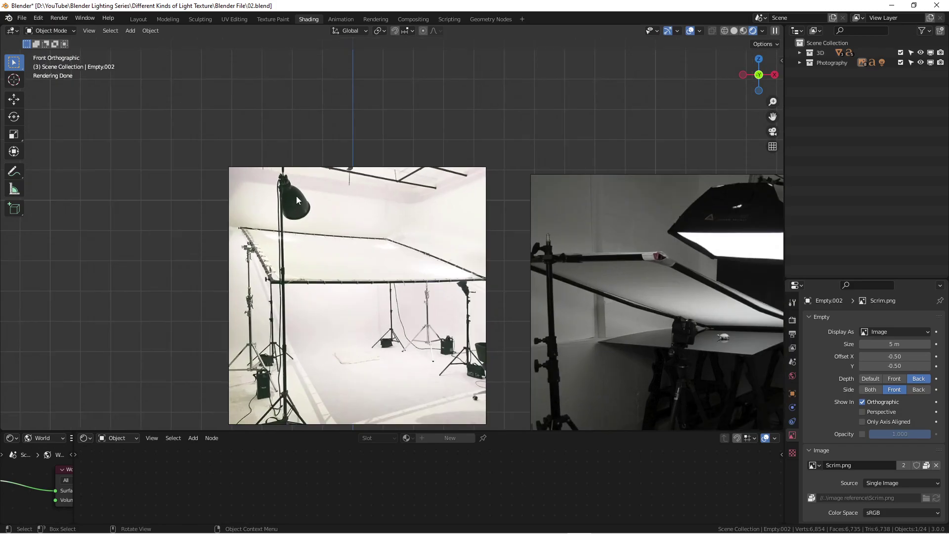
{"action": "scroll", "coordinate": [280, 190], "scroll_direction": "down", "scroll_amount": 1}
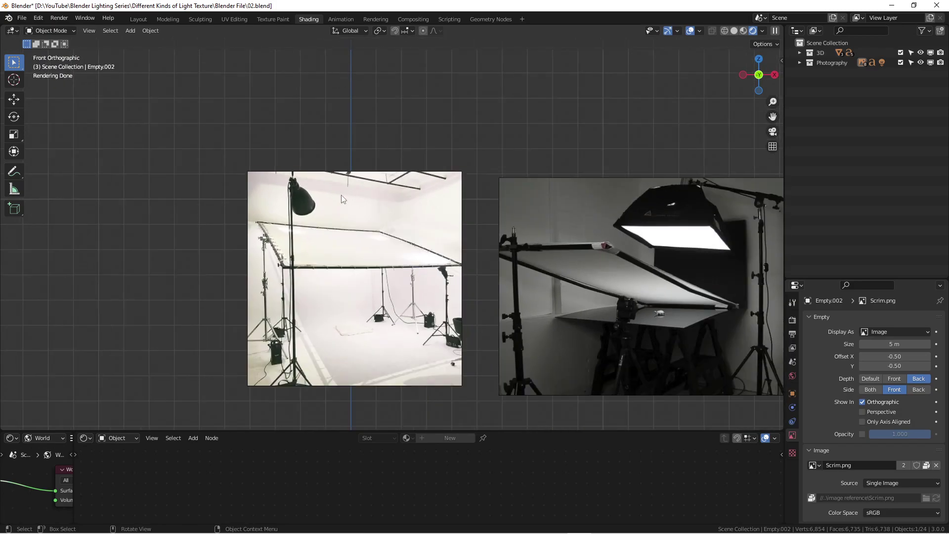
{"action": "middle_click_drag", "start_coordinate": [310, 202], "coordinate": [220, 169], "text": "shift"}
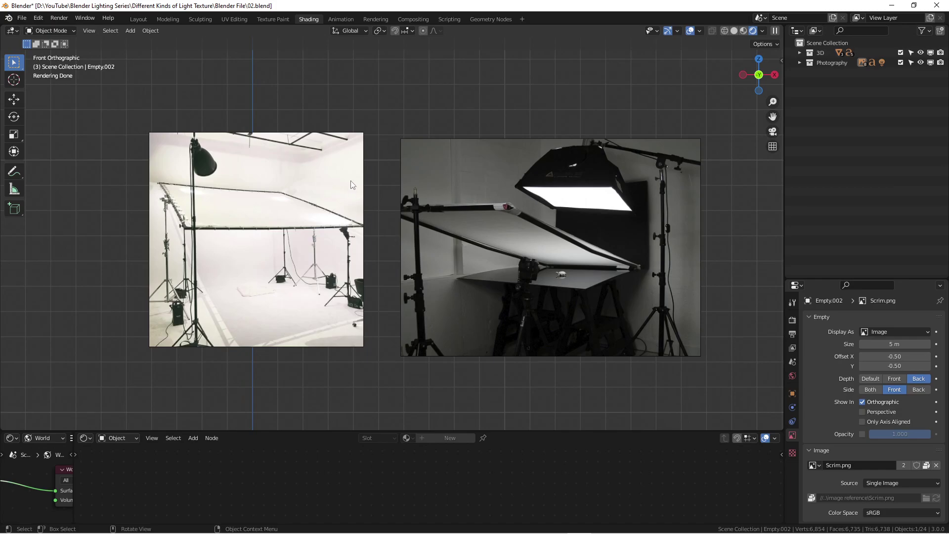
{"action": "scroll", "coordinate": [364, 195], "scroll_direction": "up", "scroll_amount": 1}
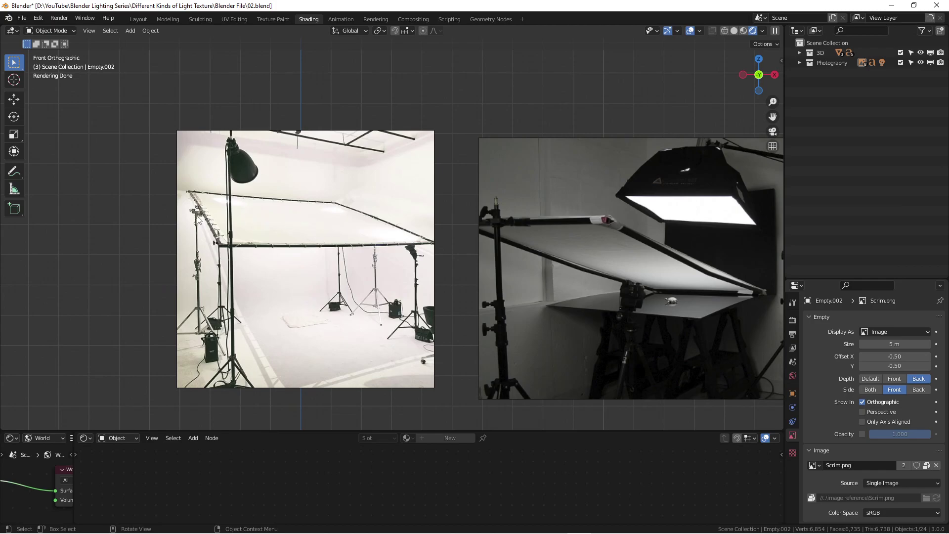
- Zoom and pan from the lamp and softbox images back up to the 3D Lights row
{"action": "scroll", "coordinate": [328, 233], "scroll_direction": "down", "scroll_amount": 2}
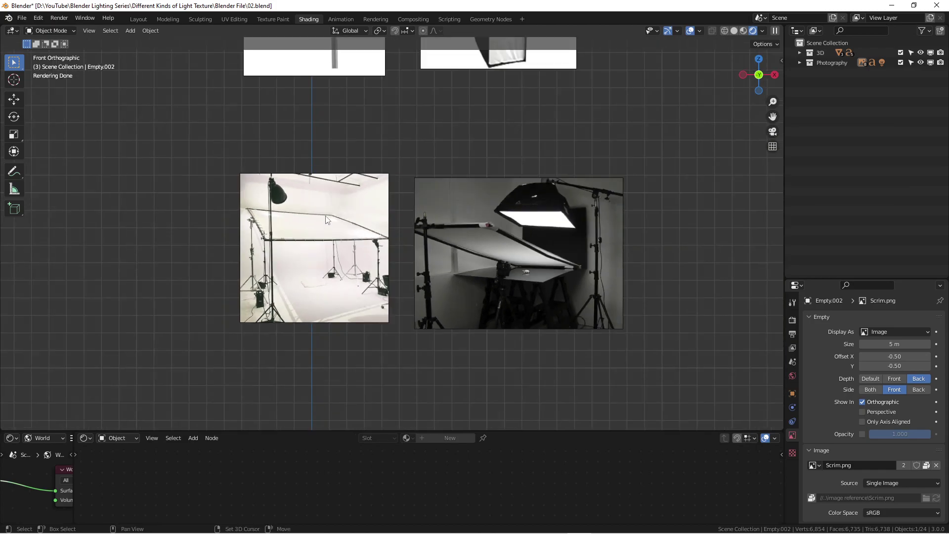
{"action": "middle_click_drag", "start_coordinate": [328, 233], "coordinate": [372, 226], "text": "shift"}
{"action": "scroll", "coordinate": [372, 226], "scroll_direction": "down", "scroll_amount": 1}
{"action": "scroll", "coordinate": [373, 218], "scroll_direction": "up", "scroll_amount": 5, "text": "shift"}
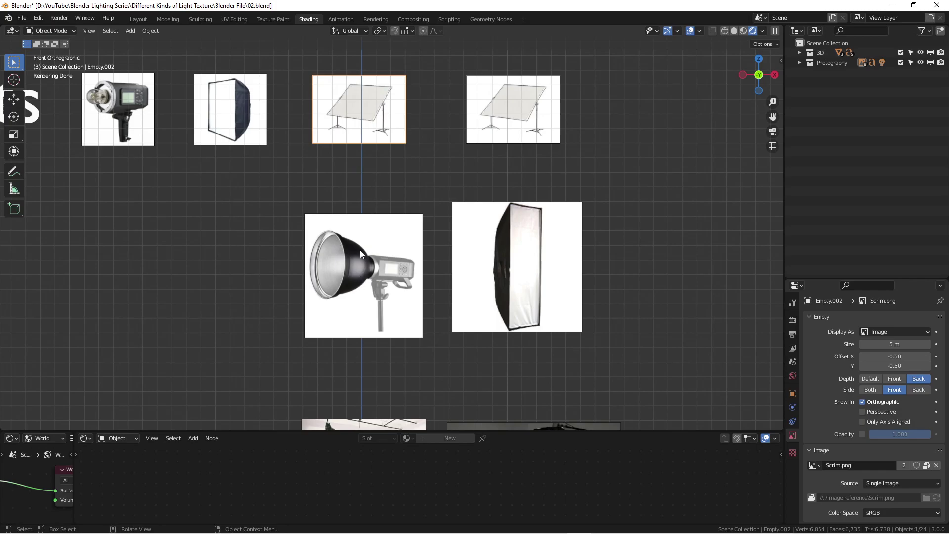
{"action": "scroll", "coordinate": [360, 251], "scroll_direction": "down", "scroll_amount": 2}
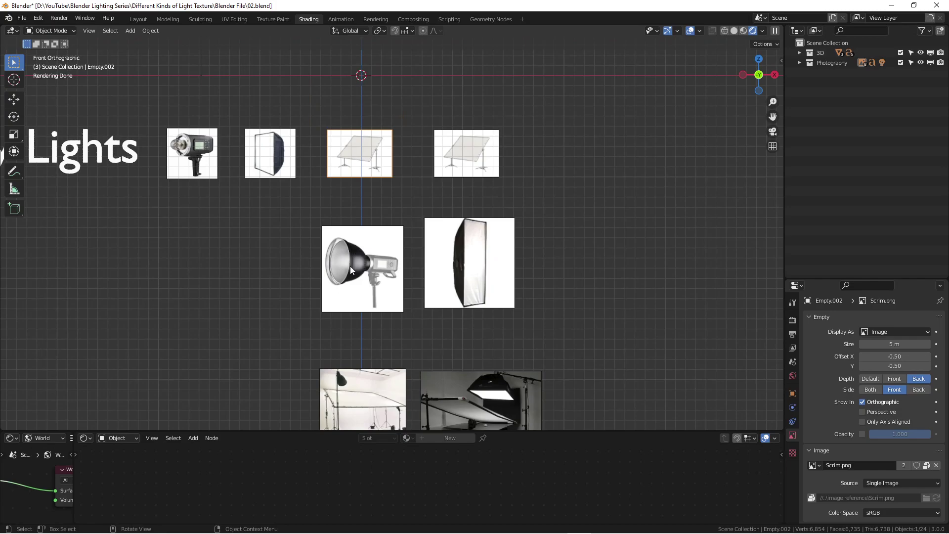
{"action": "scroll", "coordinate": [350, 266], "scroll_direction": "down", "scroll_amount": 1}
{"action": "middle_click_drag", "start_coordinate": [350, 266], "coordinate": [338, 200], "text": "shift"}
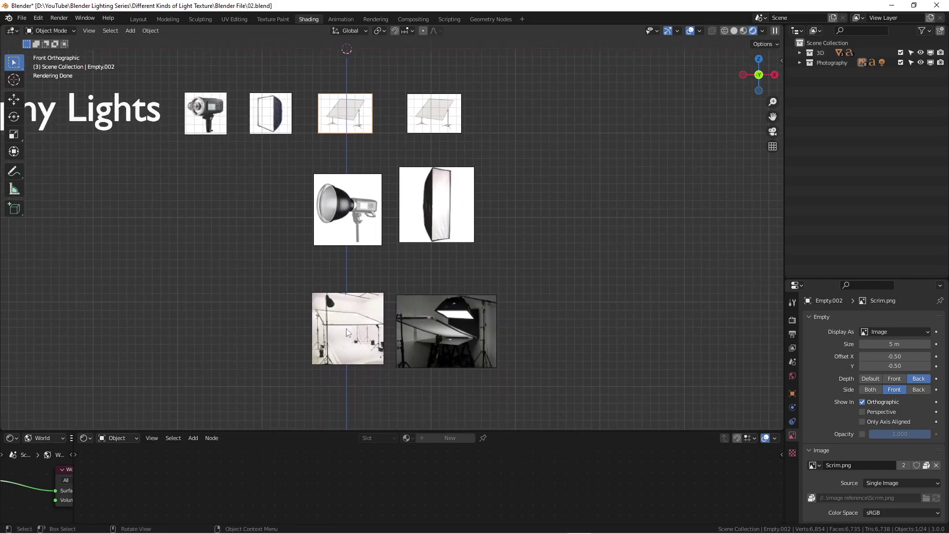
{"action": "scroll", "coordinate": [346, 311], "scroll_direction": "up", "scroll_amount": 5, "text": "shift"}
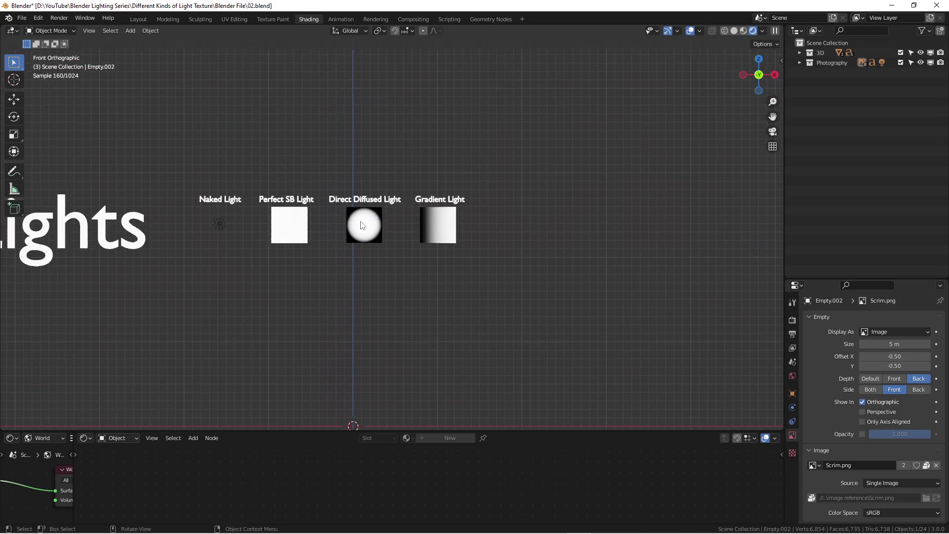
{"action": "scroll", "coordinate": [334, 212], "scroll_direction": "up", "scroll_amount": 4}
{"action": "scroll", "coordinate": [342, 220], "scroll_direction": "up", "scroll_amount": 3}
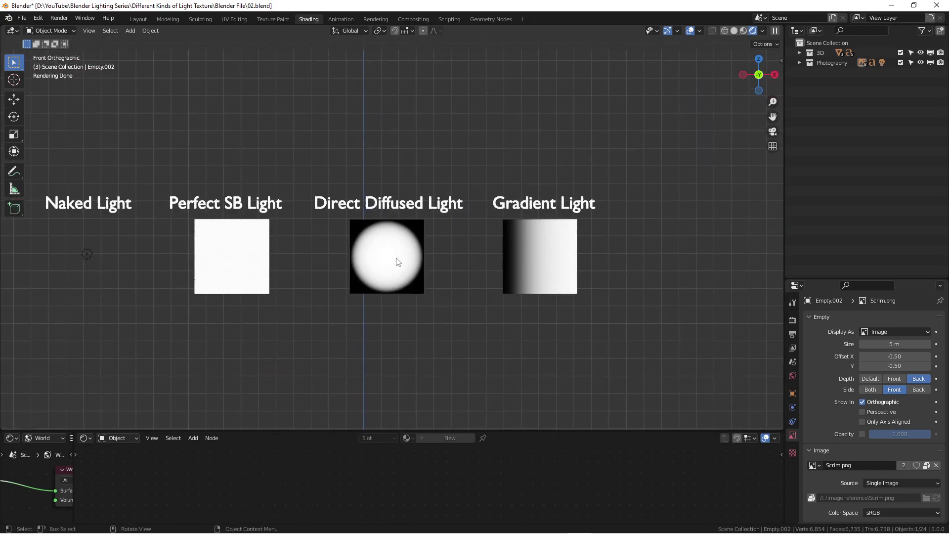
{"action": "scroll", "coordinate": [398, 262], "scroll_direction": "up", "scroll_amount": 5}
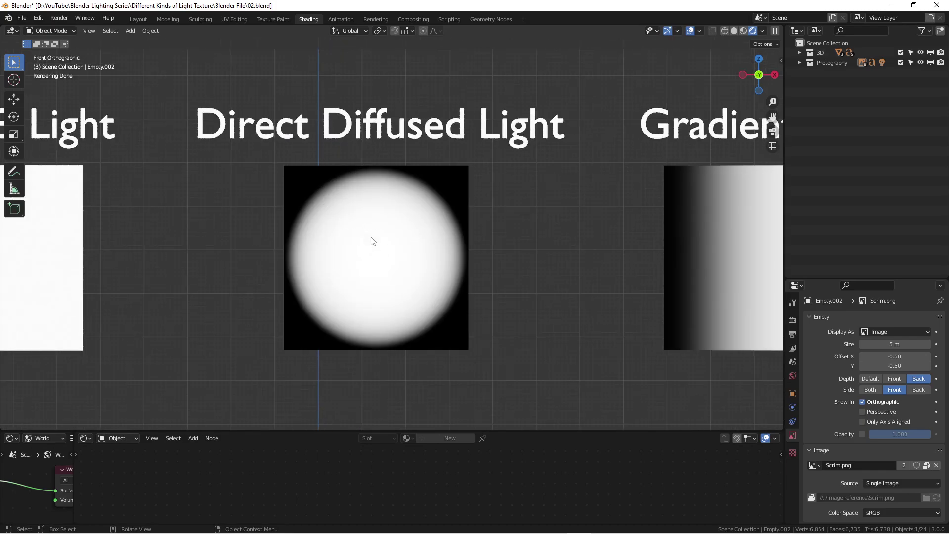
{"action": "scroll", "coordinate": [373, 241], "scroll_direction": "down", "scroll_amount": 2}
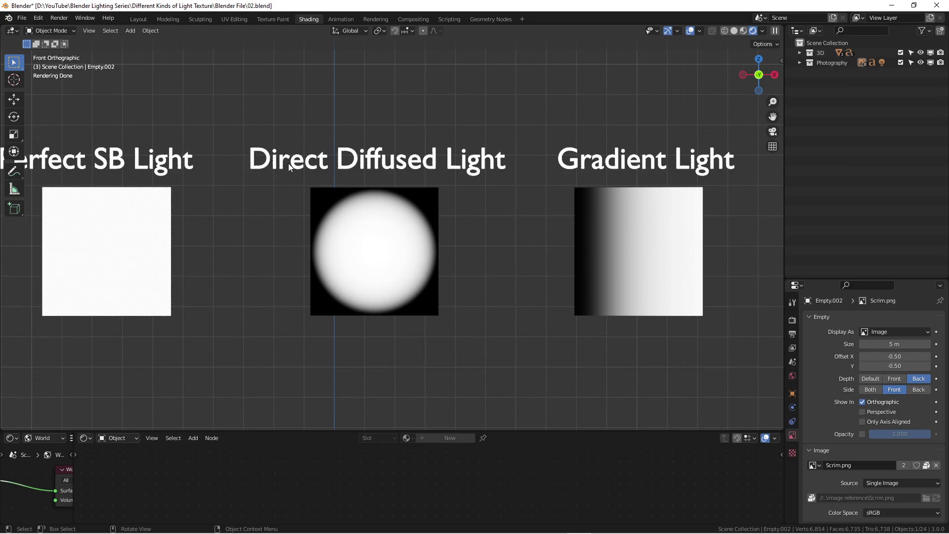
- Select the Direct Diffused Light plane and enlarge the node editor to show its material tree
{"action": "left_click", "coordinate": [423, 217]}
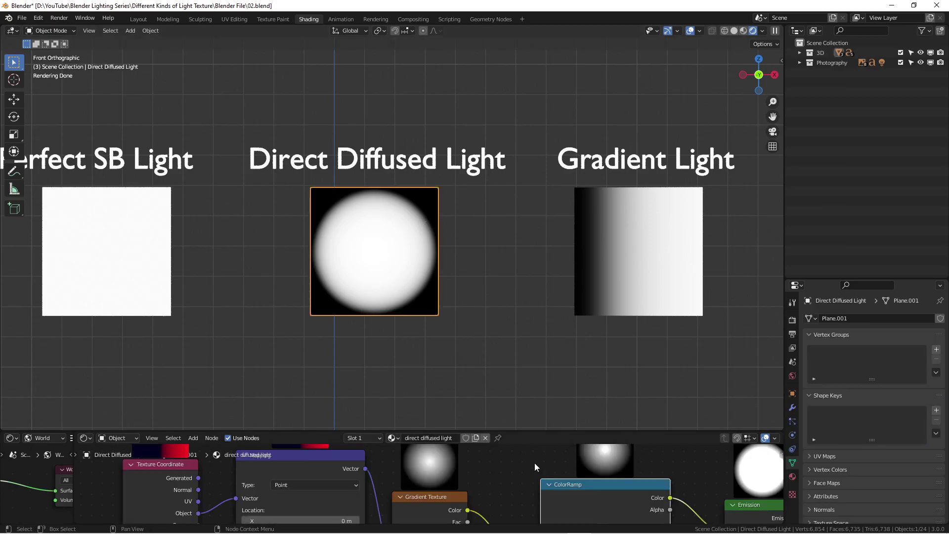
{"action": "left_click_drag", "start_coordinate": [544, 431], "coordinate": [509, 182]}
{"action": "scroll", "coordinate": [483, 229], "scroll_direction": "down", "scroll_amount": 2}
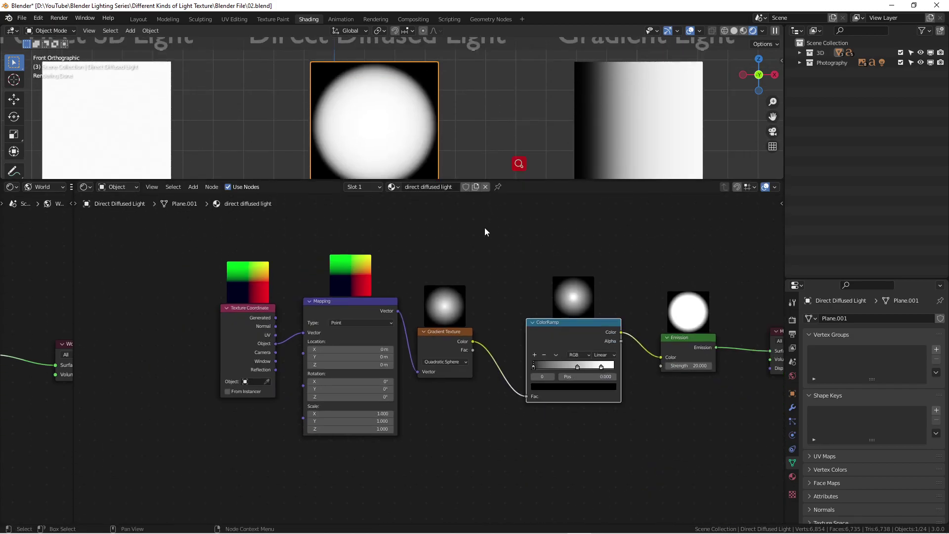
{"action": "middle_click_drag", "start_coordinate": [484, 229], "coordinate": [435, 222]}
- Slide Emission and Material Output left to close the gaps after the ColorRamp
{"action": "left_click_drag", "start_coordinate": [591, 316], "coordinate": [569, 311]}
{"action": "left_click_drag", "start_coordinate": [496, 299], "coordinate": [474, 299]}
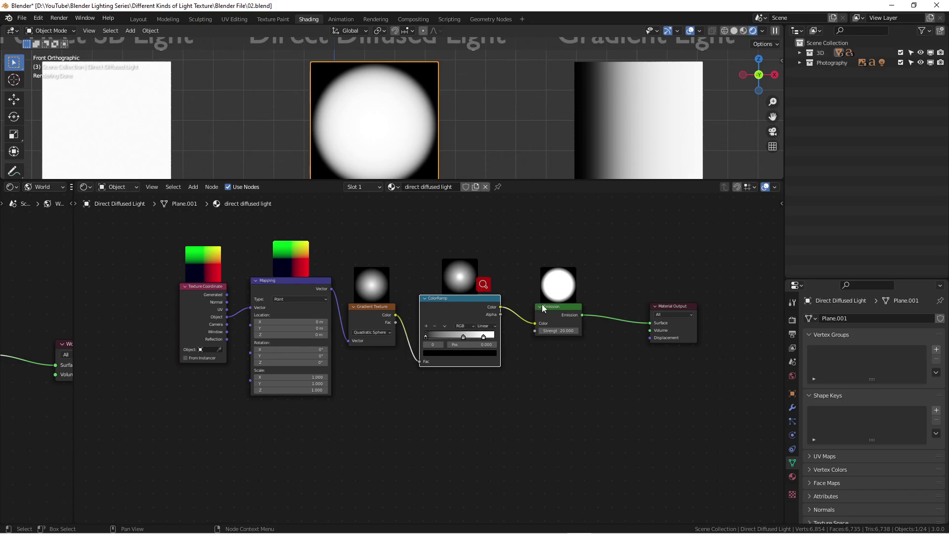
{"action": "left_click_drag", "start_coordinate": [545, 309], "coordinate": [530, 307]}
{"action": "left_click_drag", "start_coordinate": [662, 306], "coordinate": [596, 303]}
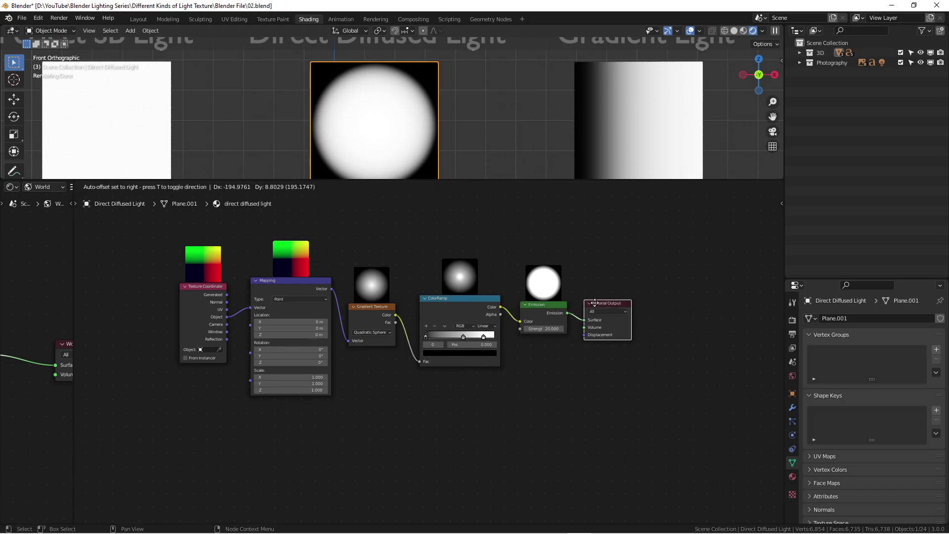
{"action": "scroll", "coordinate": [538, 325], "scroll_direction": "up", "scroll_amount": 1}
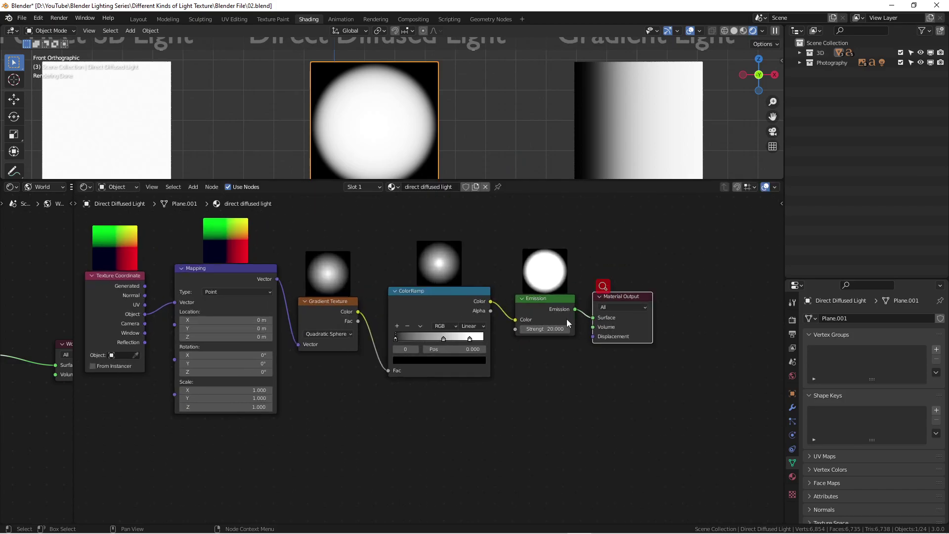
{"action": "left_click", "coordinate": [649, 401]}
{"action": "key", "text": "shift+a"}
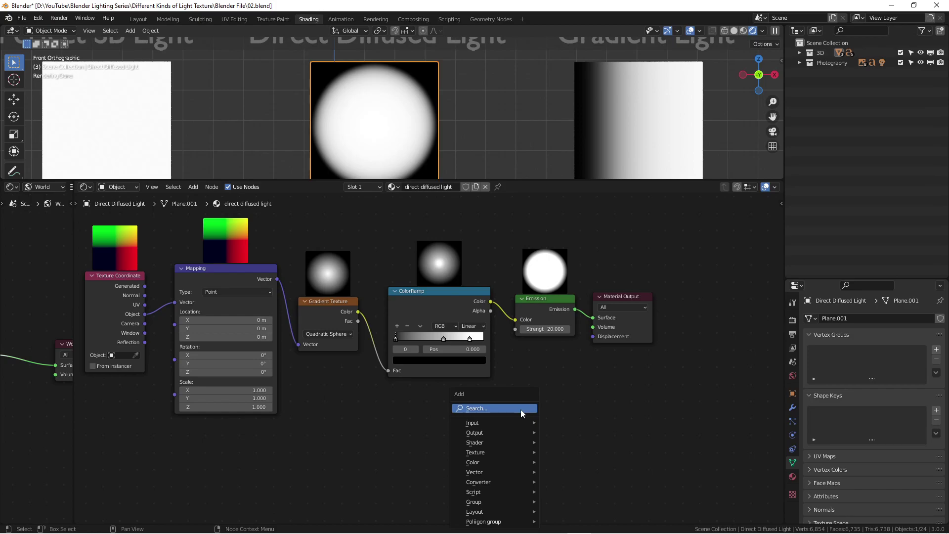
{"action": "left_click", "coordinate": [521, 410]}
{"action": "type", "text": "emi"}
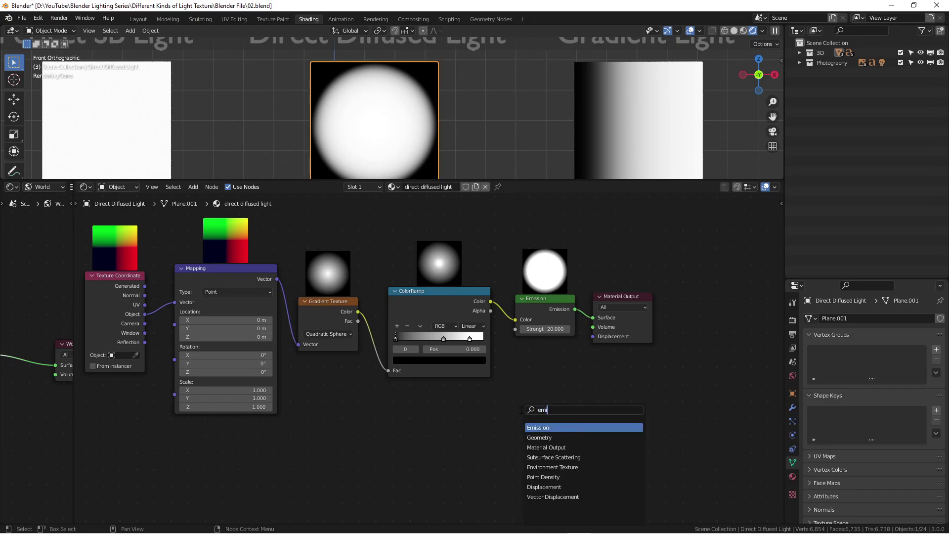
{"action": "key", "text": "Return"}
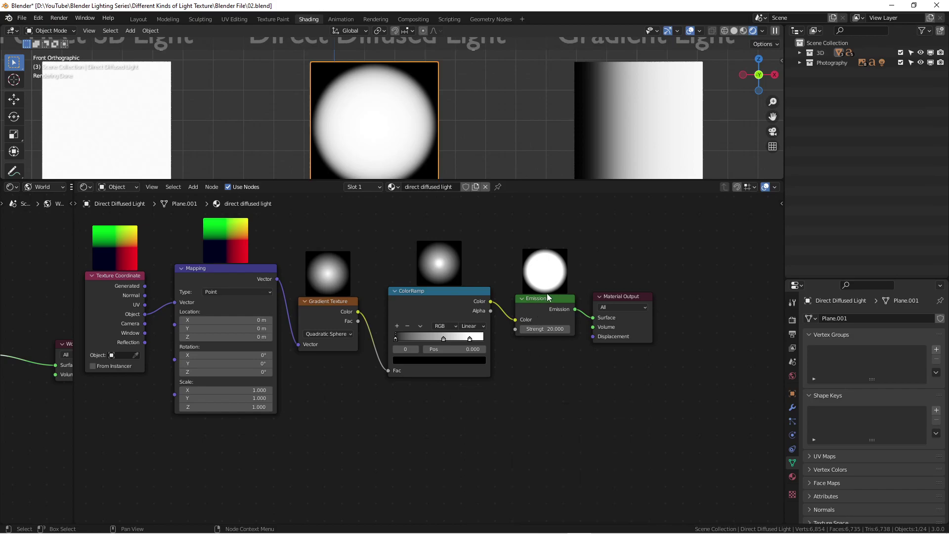
{"action": "middle_click_drag", "start_coordinate": [529, 387], "coordinate": [598, 381]}
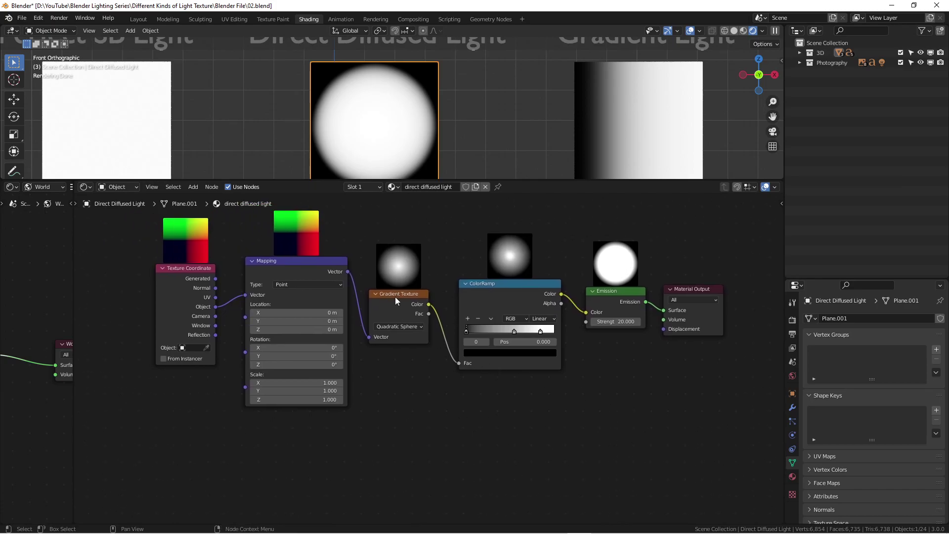
{"action": "middle_click_drag", "start_coordinate": [409, 382], "coordinate": [435, 403]}
{"action": "left_click", "coordinate": [447, 347]}
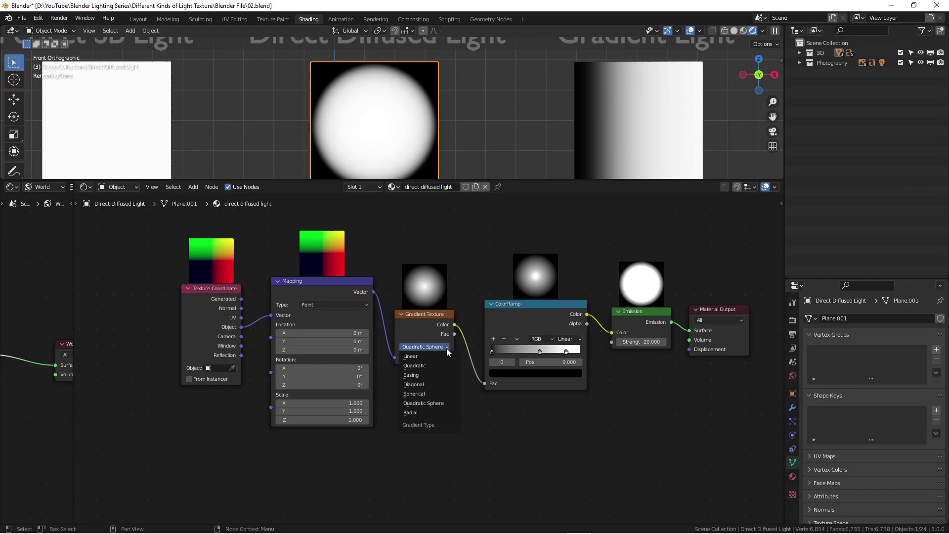
{"action": "left_click", "coordinate": [446, 349]}
{"action": "left_click", "coordinate": [418, 346]}
{"action": "left_click", "coordinate": [444, 393]}
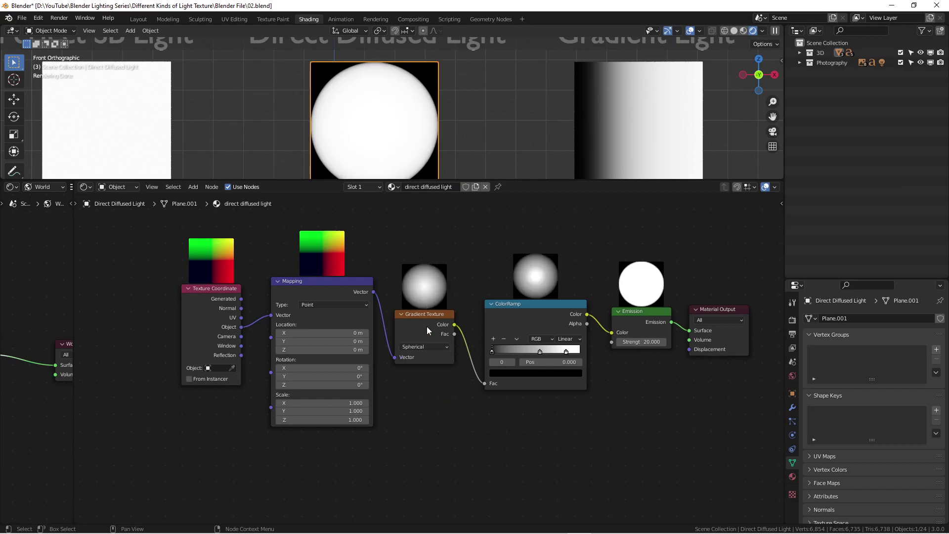
{"action": "left_click", "coordinate": [429, 347]}
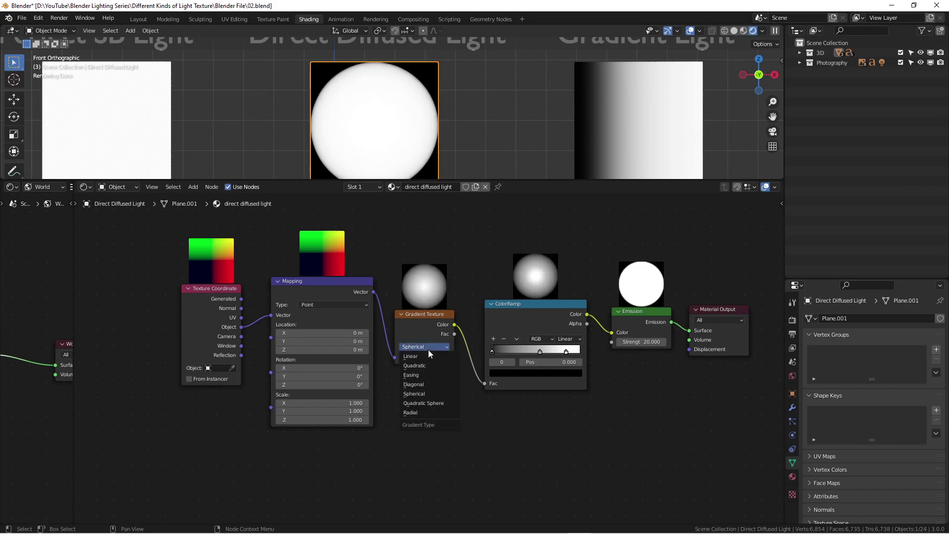
{"action": "left_click", "coordinate": [424, 403]}
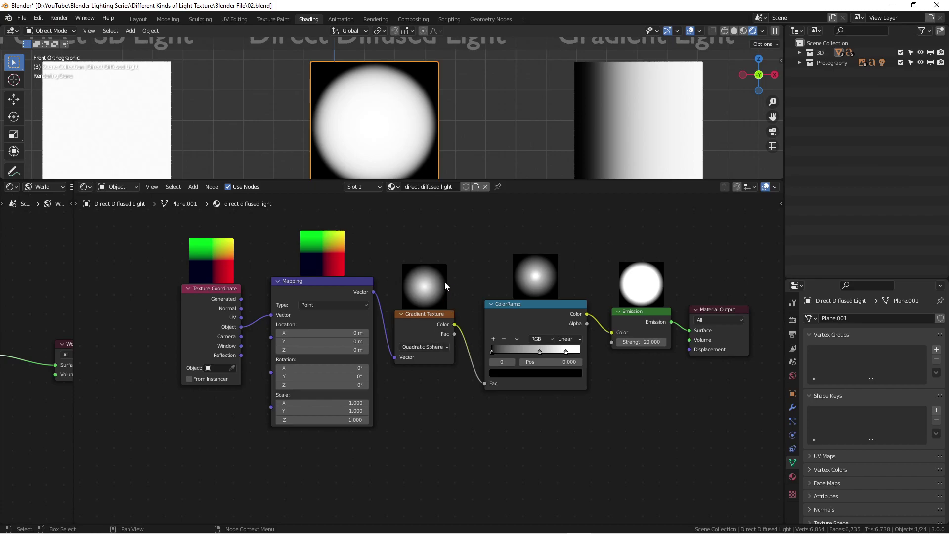
- Try linking Generated coordinates into Mapping, then zoom out to show all four titled light planes
{"action": "scroll", "coordinate": [427, 284], "scroll_direction": "up", "scroll_amount": 1}
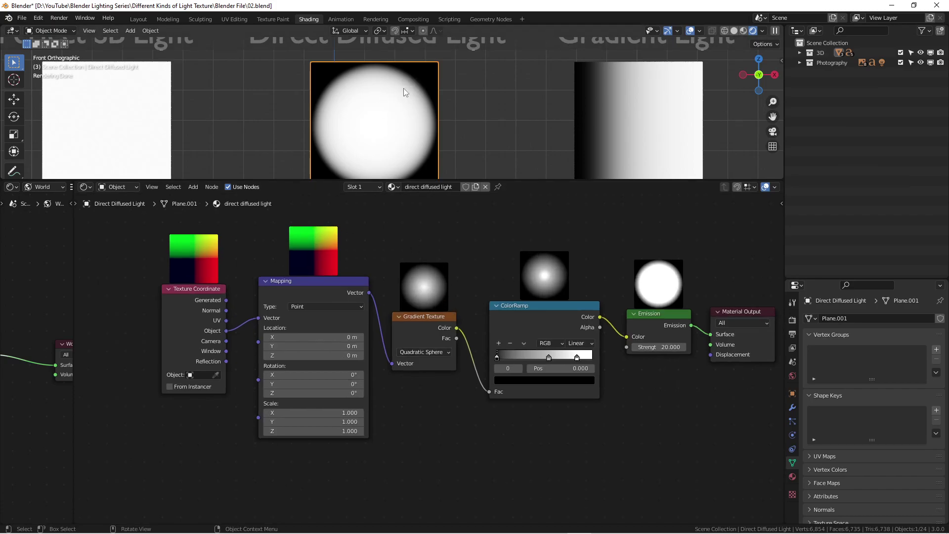
{"action": "scroll", "coordinate": [376, 243], "scroll_direction": "down", "scroll_amount": 1}
{"action": "scroll", "coordinate": [286, 315], "scroll_direction": "up", "scroll_amount": 1}
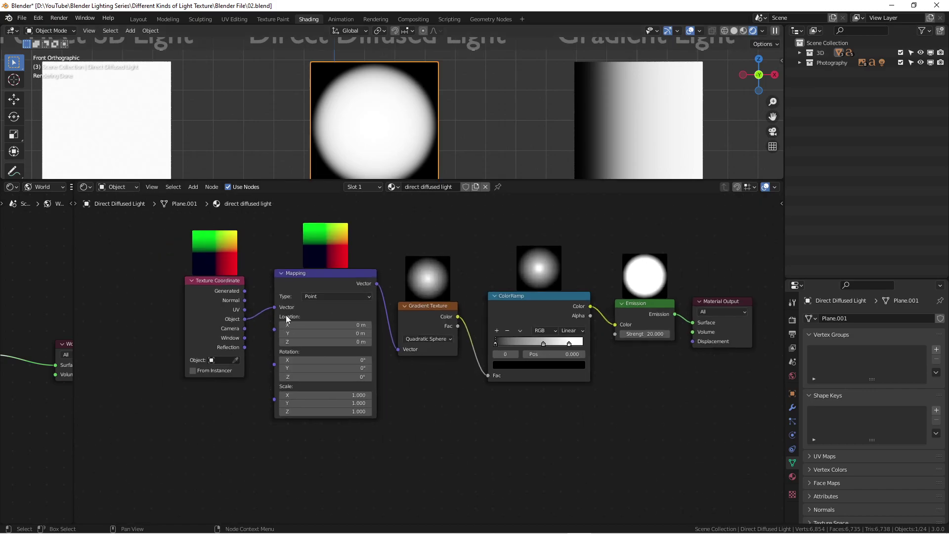
{"action": "scroll", "coordinate": [266, 312], "scroll_direction": "up", "scroll_amount": 1}
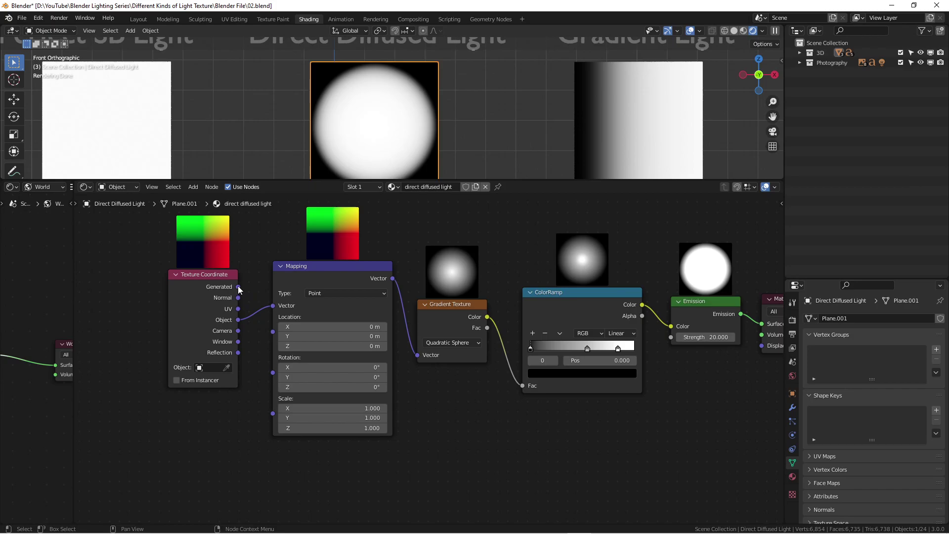
{"action": "left_click_drag", "start_coordinate": [238, 287], "coordinate": [273, 306]}
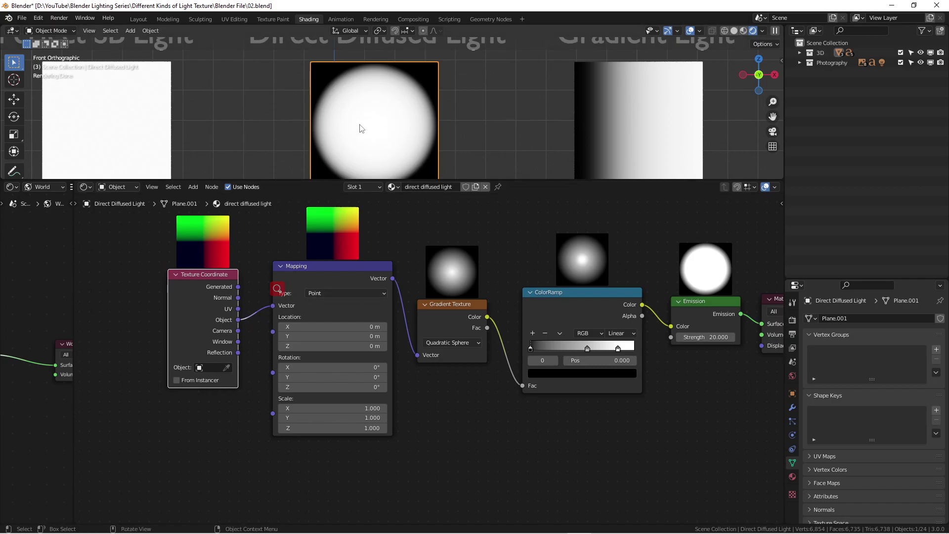
{"action": "scroll", "coordinate": [373, 121], "scroll_direction": "down", "scroll_amount": 3}
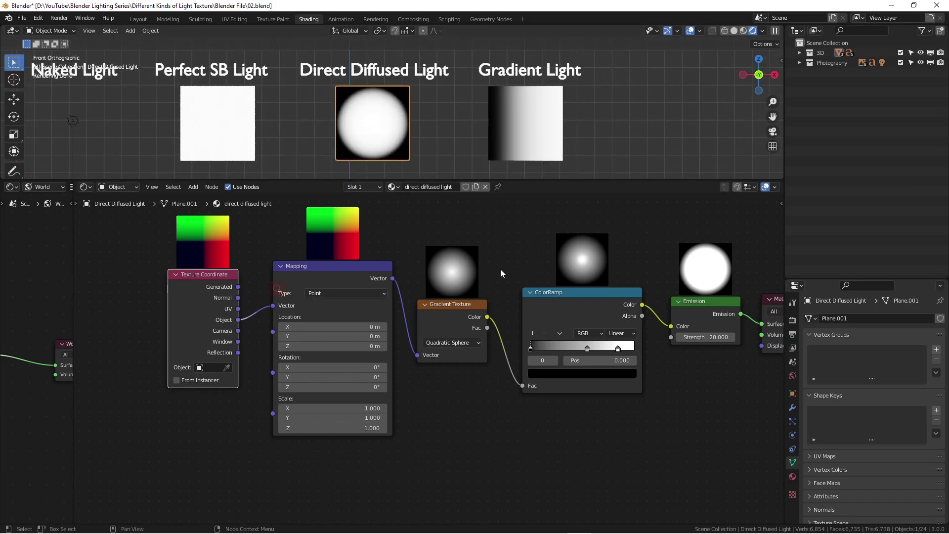
{"action": "scroll", "coordinate": [568, 428], "scroll_direction": "up", "scroll_amount": 2}
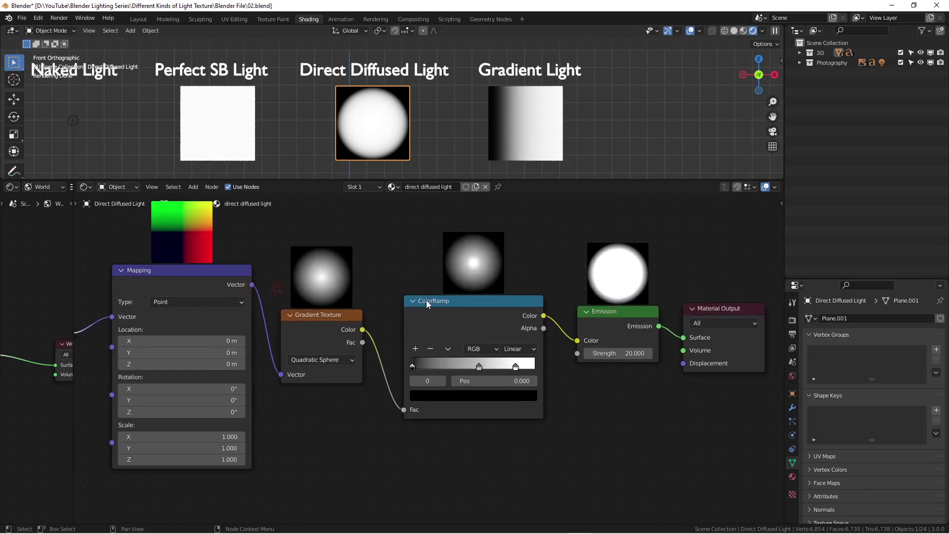
- Slide the ColorRamp's middle grey stop to position 0.527, adjusting the black stop slightly
{"action": "mouse_move", "coordinate": [479, 367]}
{"action": "left_mouse_down"}
{"action": "mouse_move", "coordinate": [460, 369]}
{"action": "mouse_move", "coordinate": [485, 366]}
{"action": "left_mouse_up"}
{"action": "mouse_move", "coordinate": [413, 367]}
{"action": "left_mouse_down"}
{"action": "mouse_move", "coordinate": [425, 367]}
{"action": "mouse_move", "coordinate": [416, 368]}
{"action": "left_mouse_up"}
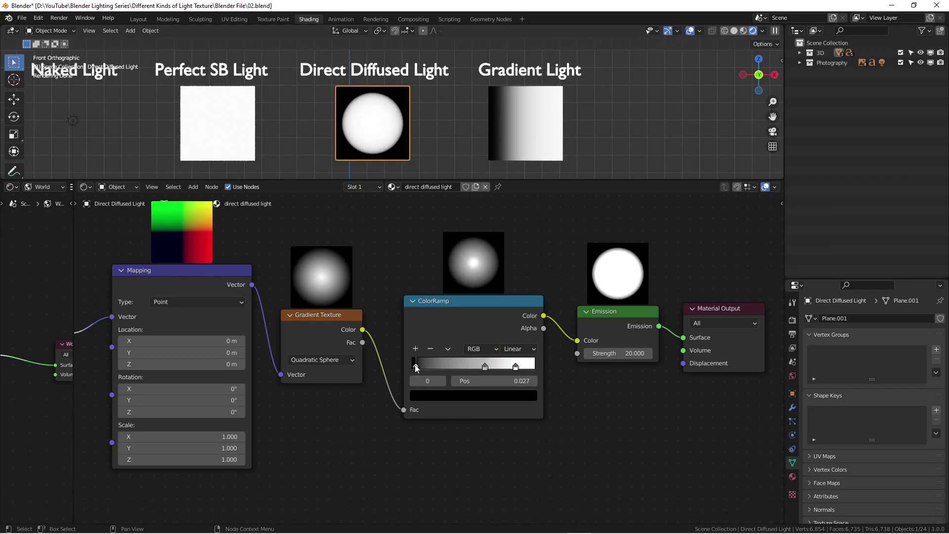
{"action": "mouse_move", "coordinate": [485, 367]}
{"action": "left_mouse_down"}
{"action": "mouse_move", "coordinate": [519, 368]}
{"action": "mouse_move", "coordinate": [478, 367]}
{"action": "left_mouse_up"}
- Raise the light planes in the view, deselect the Direct Diffused Light plane, and enlarge the 3D viewport
{"action": "scroll", "coordinate": [403, 125], "scroll_direction": "down", "scroll_amount": 3}
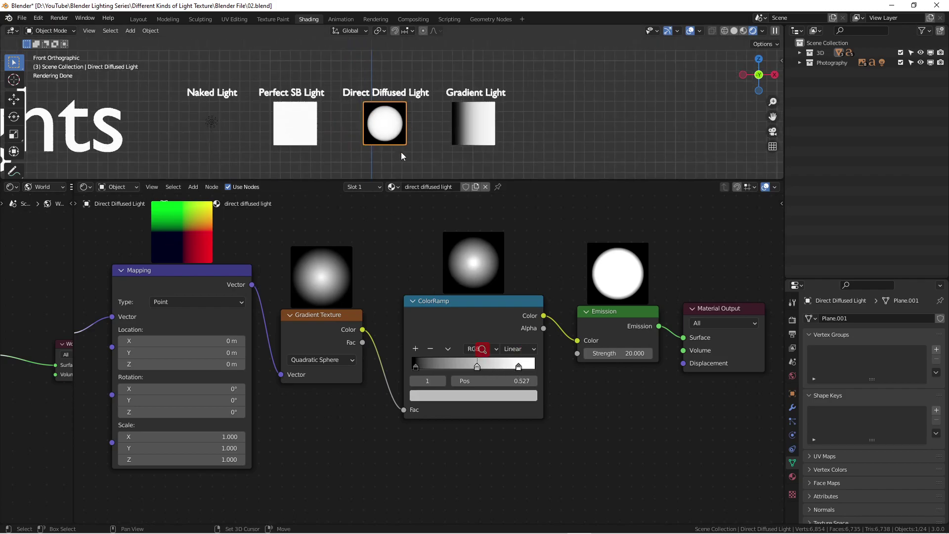
{"action": "middle_click_drag", "start_coordinate": [402, 156], "coordinate": [415, 112], "text": "shift"}
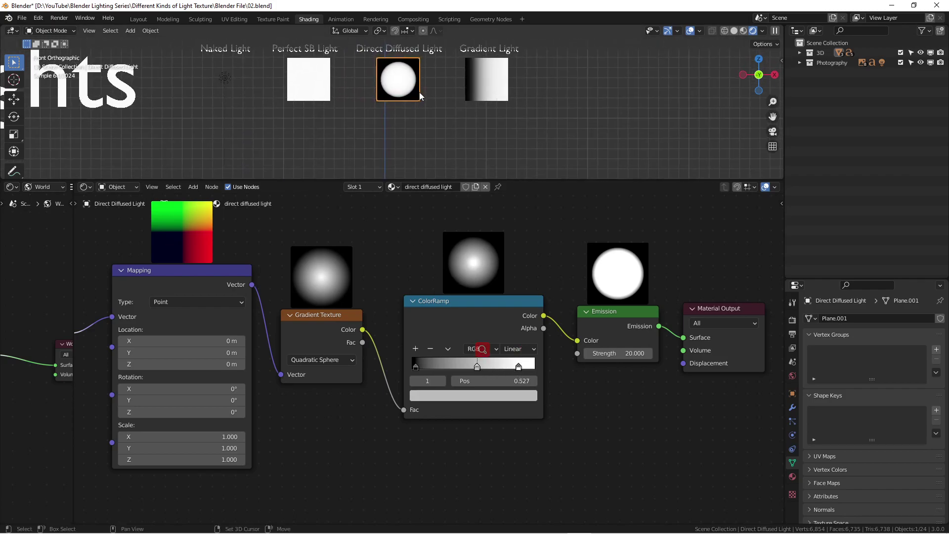
{"action": "left_click", "coordinate": [524, 170]}
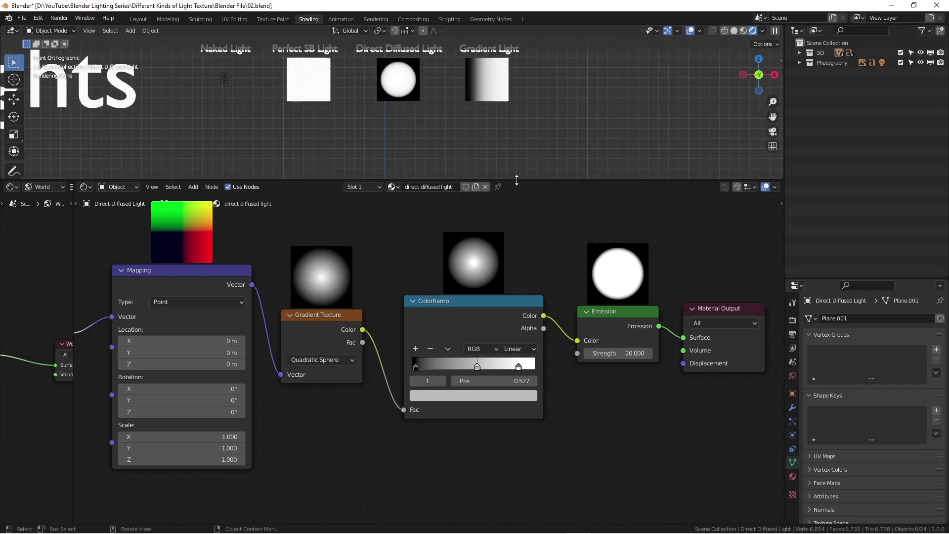
{"action": "left_click_drag", "start_coordinate": [517, 180], "coordinate": [517, 249]}
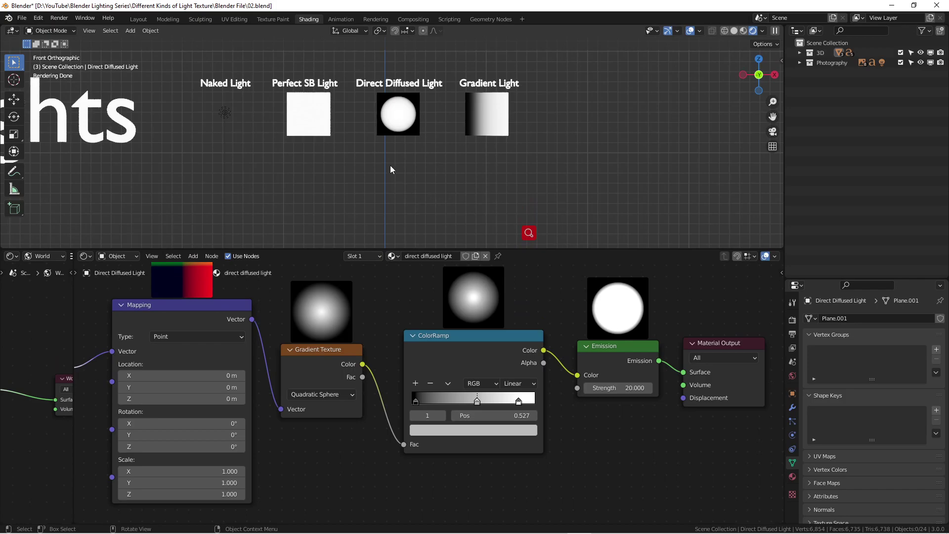
- Pan and zoom across the light planes, the 3D Lights title and the Photography Lights references
{"action": "scroll", "coordinate": [449, 172], "scroll_direction": "down", "scroll_amount": 4}
{"action": "scroll", "coordinate": [440, 169], "scroll_direction": "up", "scroll_amount": 2}
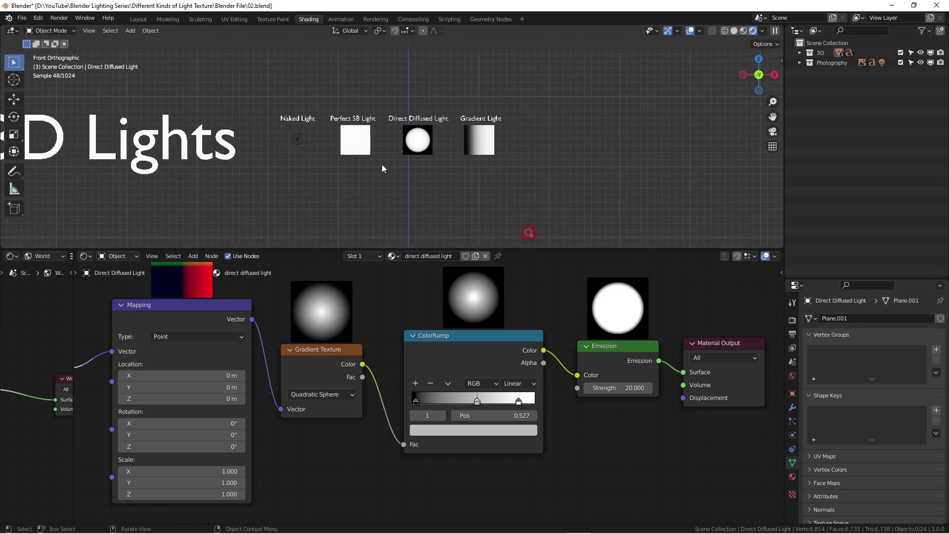
{"action": "scroll", "coordinate": [434, 159], "scroll_direction": "up", "scroll_amount": 8}
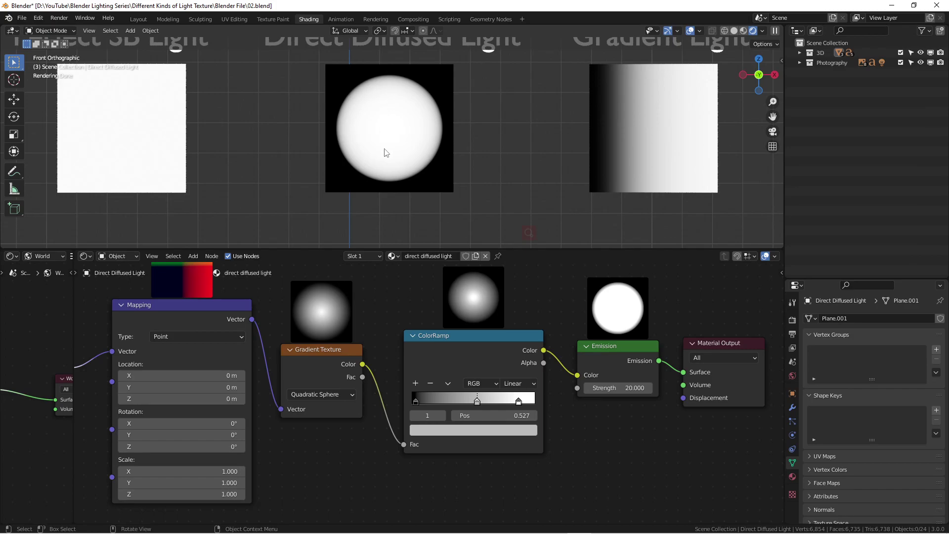
{"action": "scroll", "coordinate": [451, 147], "scroll_direction": "down", "scroll_amount": 3}
{"action": "middle_click_drag", "start_coordinate": [452, 147], "coordinate": [384, 163], "text": "shift"}
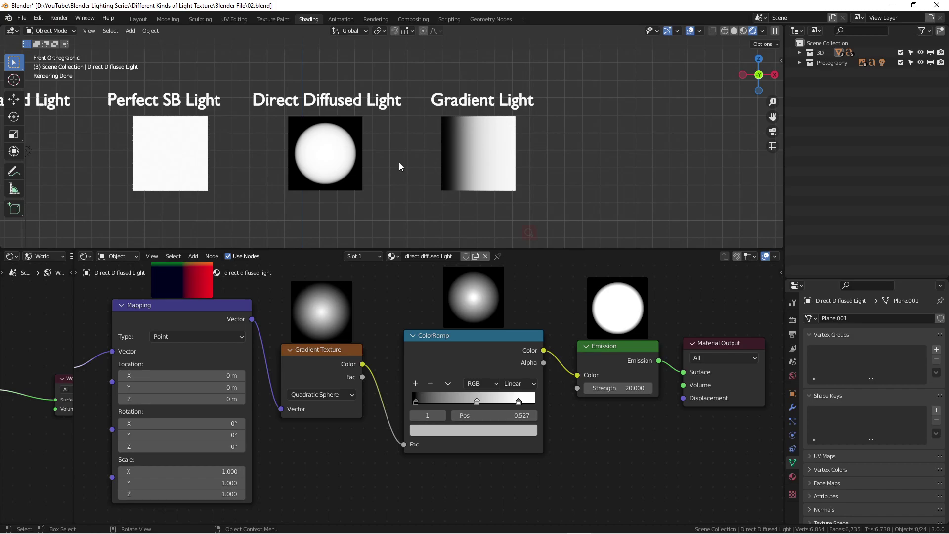
{"action": "scroll", "coordinate": [399, 162], "scroll_direction": "down", "scroll_amount": 3}
{"action": "scroll", "coordinate": [389, 189], "scroll_direction": "down", "scroll_amount": 1}
{"action": "middle_click_drag", "start_coordinate": [387, 195], "coordinate": [435, 150], "text": "shift"}
{"action": "scroll", "coordinate": [434, 153], "scroll_direction": "down", "scroll_amount": 3}
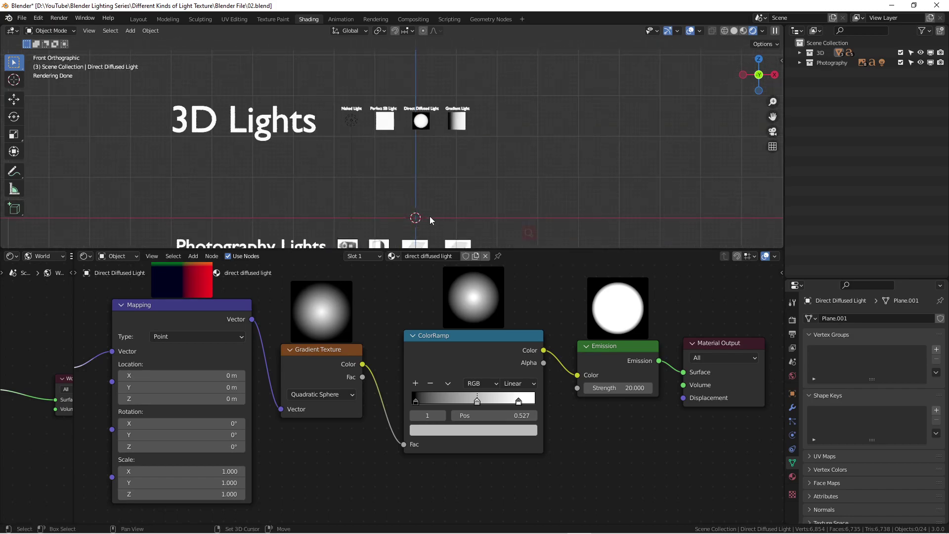
{"action": "middle_click_drag", "start_coordinate": [430, 218], "coordinate": [434, 131], "text": "shift"}
{"action": "scroll", "coordinate": [435, 176], "scroll_direction": "down", "scroll_amount": 3}
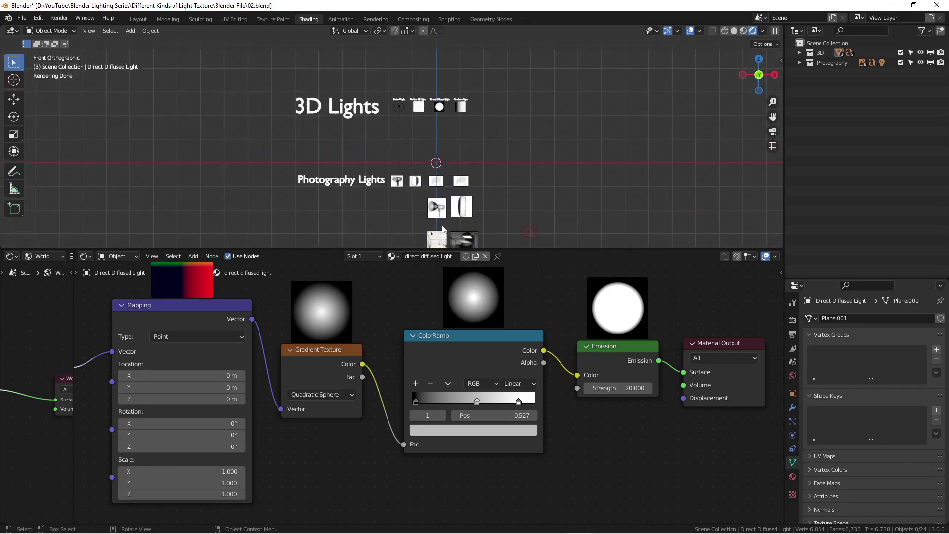
- Maximize the 3D viewport briefly with Ctrl+Space, then restore the Shading workspace layout
{"action": "key", "text": "ctrl+space"}
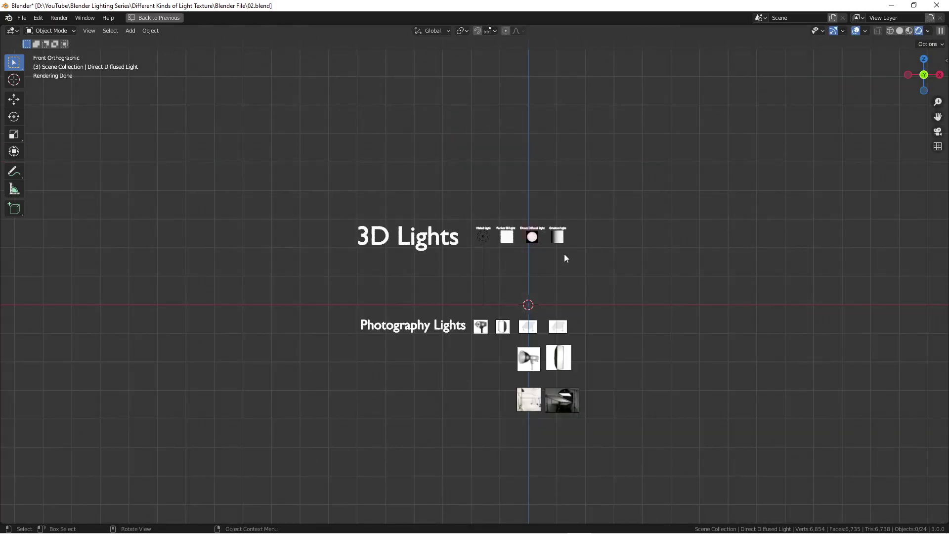
{"action": "scroll", "coordinate": [542, 206], "scroll_direction": "up", "scroll_amount": 9}
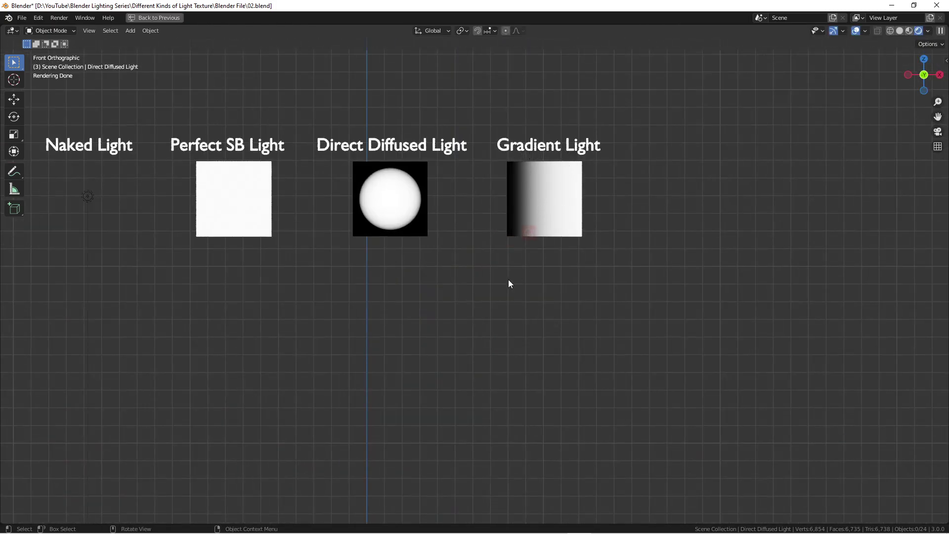
{"action": "key", "text": "ctrl+space"}
- Select the Gradient Light plane and frame all its material nodes in the node editor
{"action": "scroll", "coordinate": [462, 168], "scroll_direction": "up", "scroll_amount": 2}
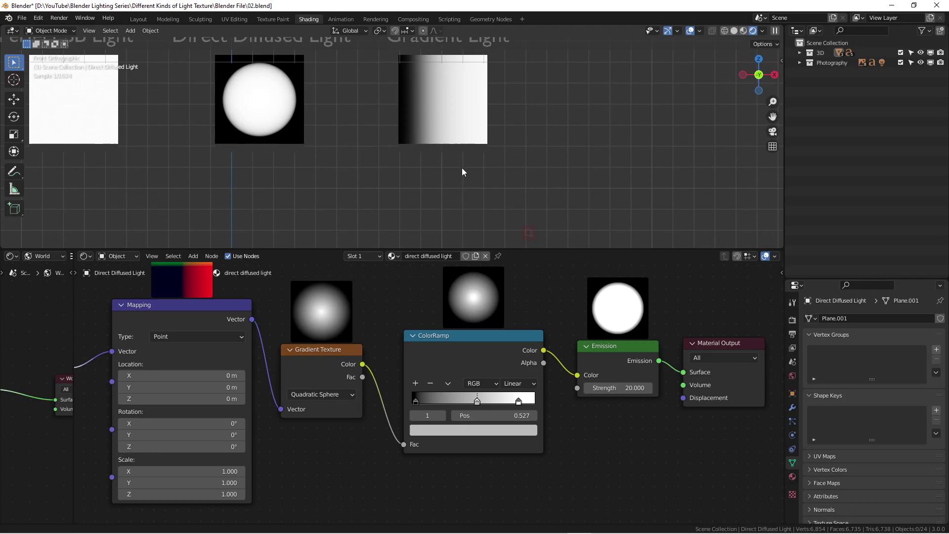
{"action": "scroll", "coordinate": [455, 164], "scroll_direction": "up", "scroll_amount": 3, "text": "shift"}
{"action": "left_click", "coordinate": [450, 156]}
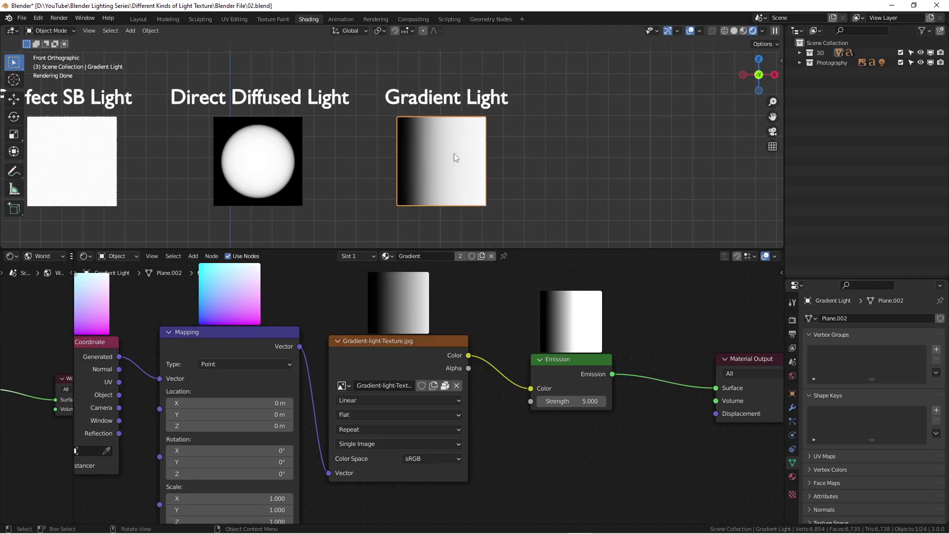
{"action": "scroll", "coordinate": [482, 313], "scroll_direction": "down", "scroll_amount": 2}
{"action": "key", "text": "Home"}
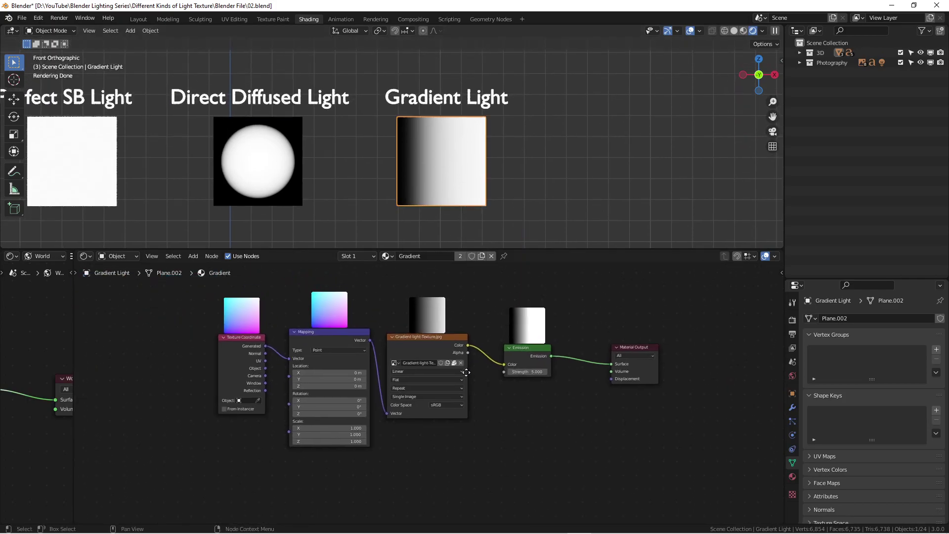
- Move the Material Output node up and left, then select the gradient image texture node
{"action": "left_click", "coordinate": [495, 360]}
{"action": "left_click_drag", "start_coordinate": [634, 376], "coordinate": [588, 352]}
{"action": "scroll", "coordinate": [494, 376], "scroll_direction": "up", "scroll_amount": 1}
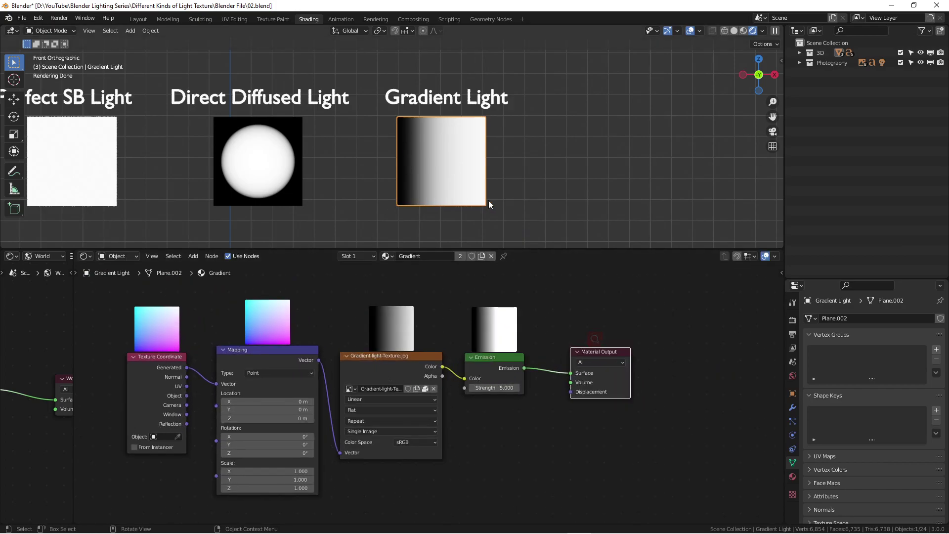
{"action": "scroll", "coordinate": [455, 163], "scroll_direction": "up", "scroll_amount": 3}
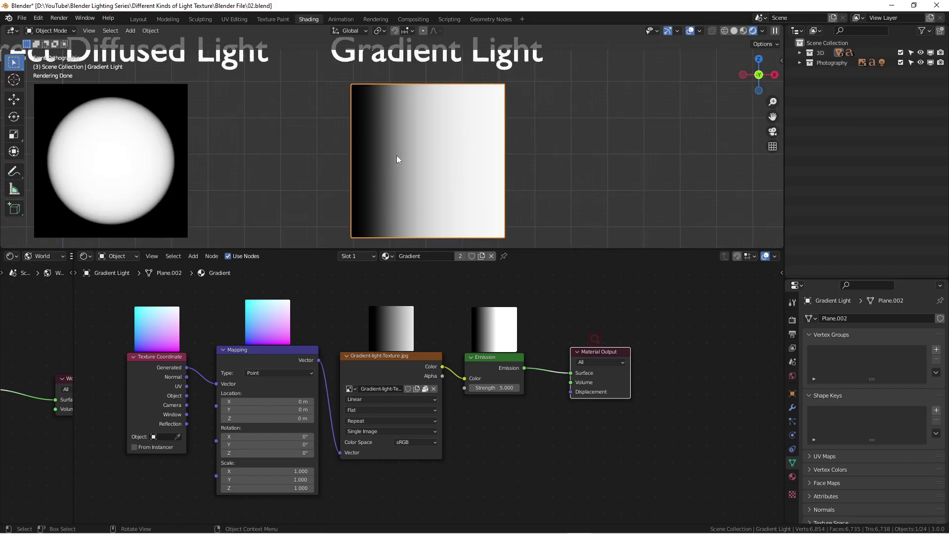
{"action": "left_click", "coordinate": [416, 357]}
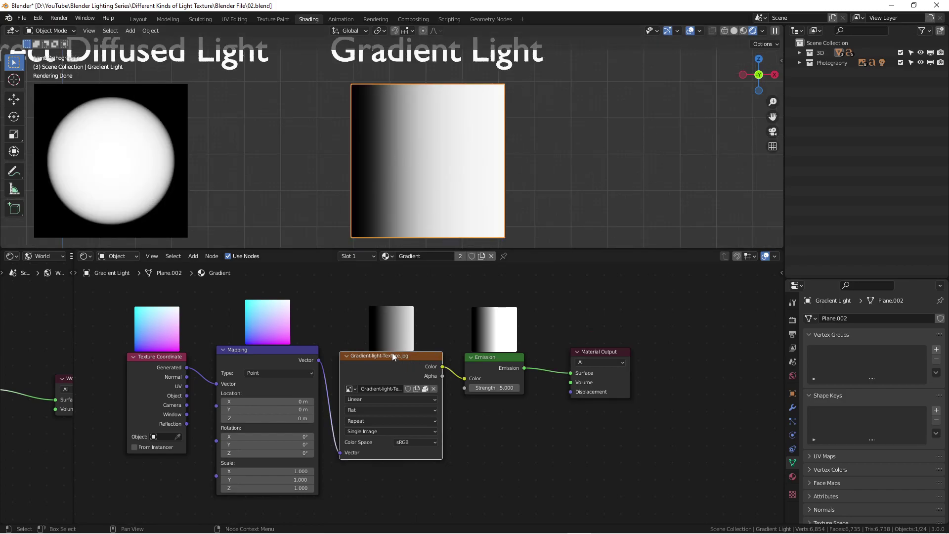
{"action": "left_click", "coordinate": [168, 182]}
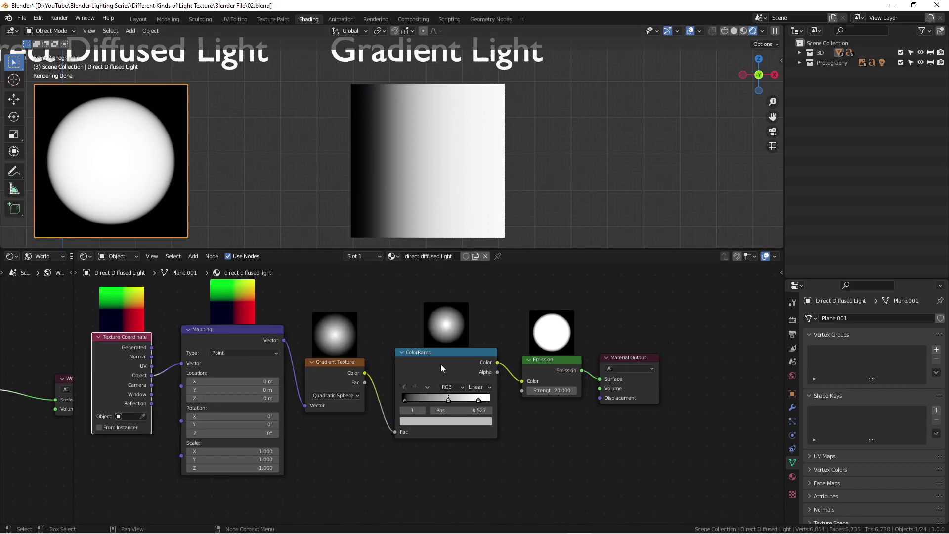
{"action": "left_click_drag", "start_coordinate": [346, 364], "coordinate": [358, 363]}
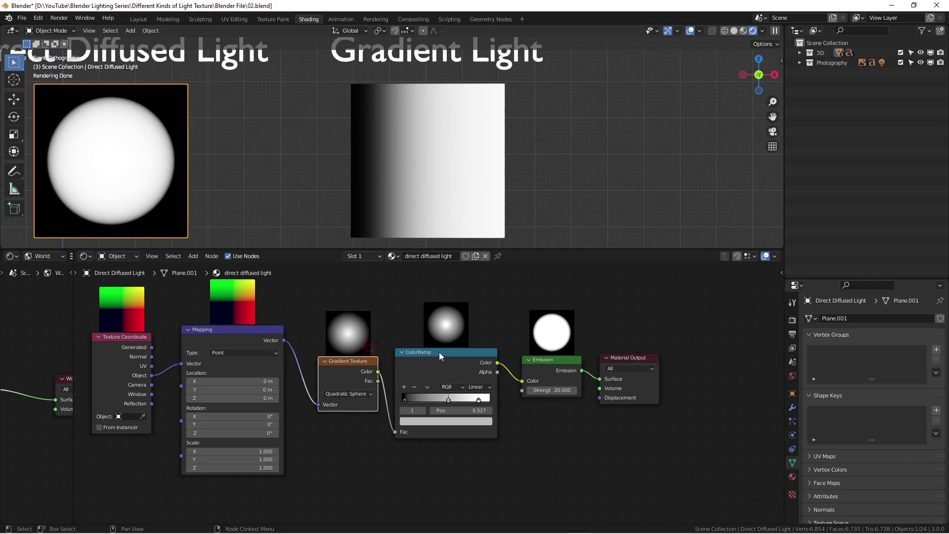
{"action": "scroll", "coordinate": [439, 352], "scroll_direction": "down", "scroll_amount": 2}
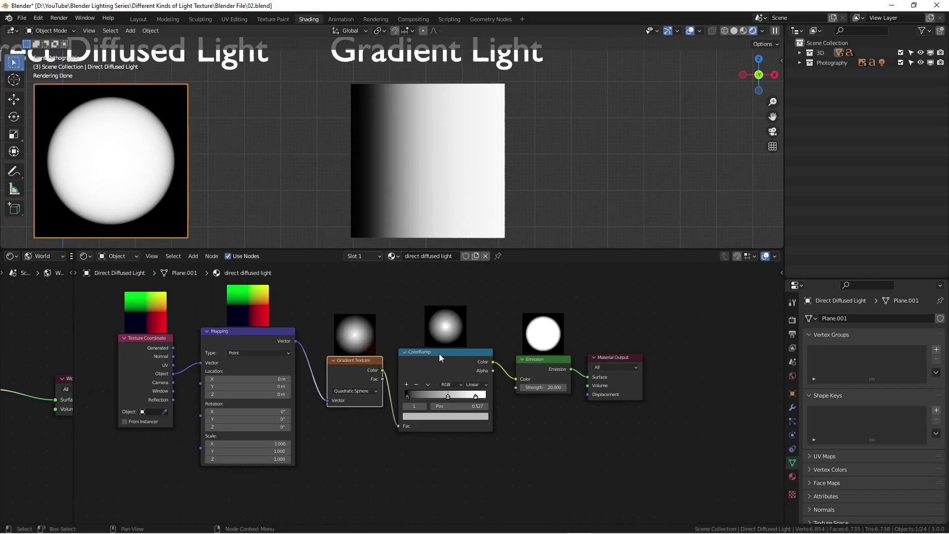
{"action": "left_click", "coordinate": [421, 194]}
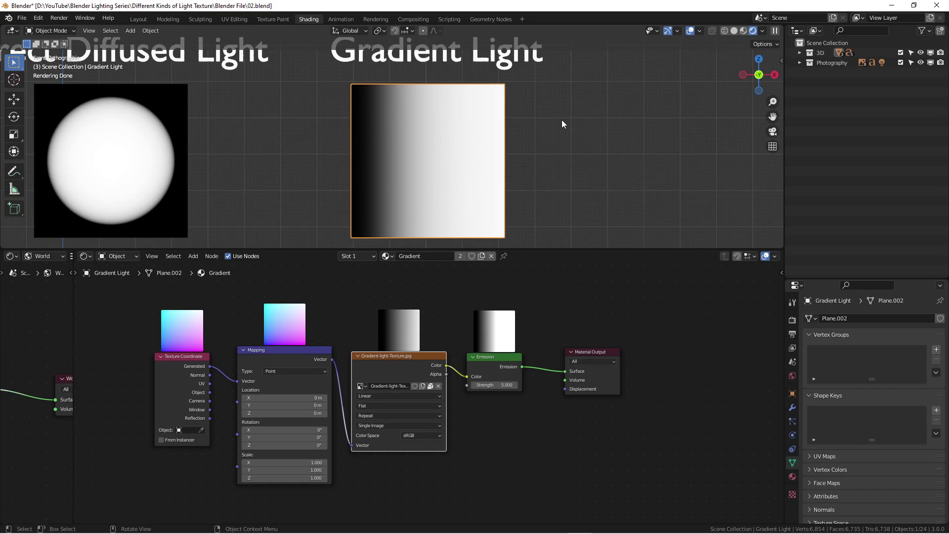
{"action": "scroll", "coordinate": [557, 135], "scroll_direction": "down", "scroll_amount": 2}
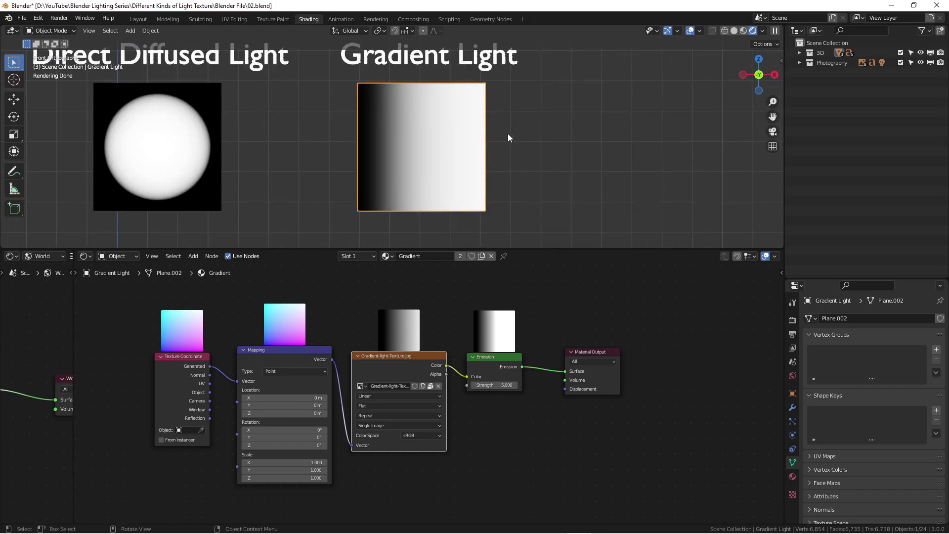
{"action": "scroll", "coordinate": [509, 138], "scroll_direction": "up", "scroll_amount": 2}
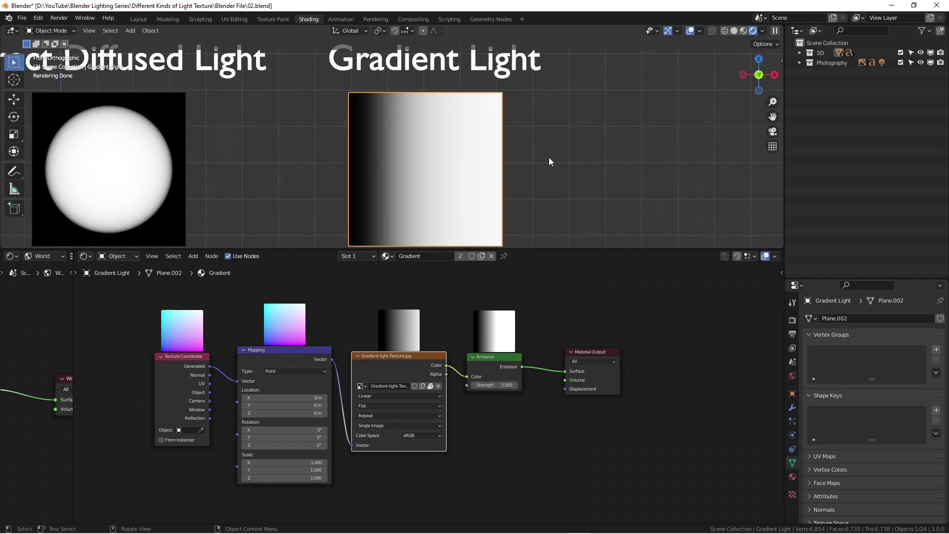
{"action": "scroll", "coordinate": [542, 160], "scroll_direction": "down", "scroll_amount": 2}
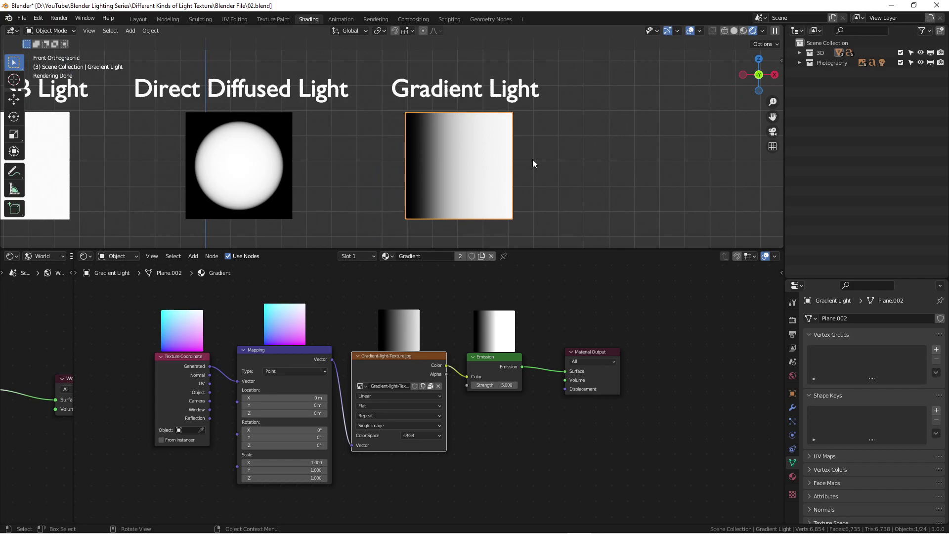
- Nudge the Material Output node left and drag the Emission Strength down from 5.000 toward 2.2
{"action": "scroll", "coordinate": [538, 167], "scroll_direction": "up", "scroll_amount": 1}
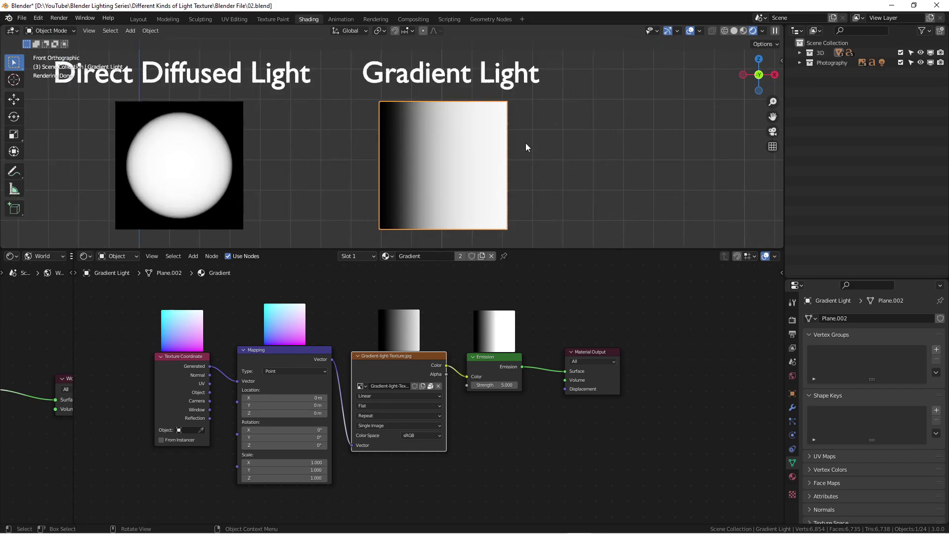
{"action": "left_click_drag", "start_coordinate": [593, 350], "coordinate": [572, 351]}
{"action": "scroll", "coordinate": [455, 309], "scroll_direction": "down", "scroll_amount": 1}
{"action": "scroll", "coordinate": [455, 309], "scroll_direction": "up", "scroll_amount": 1}
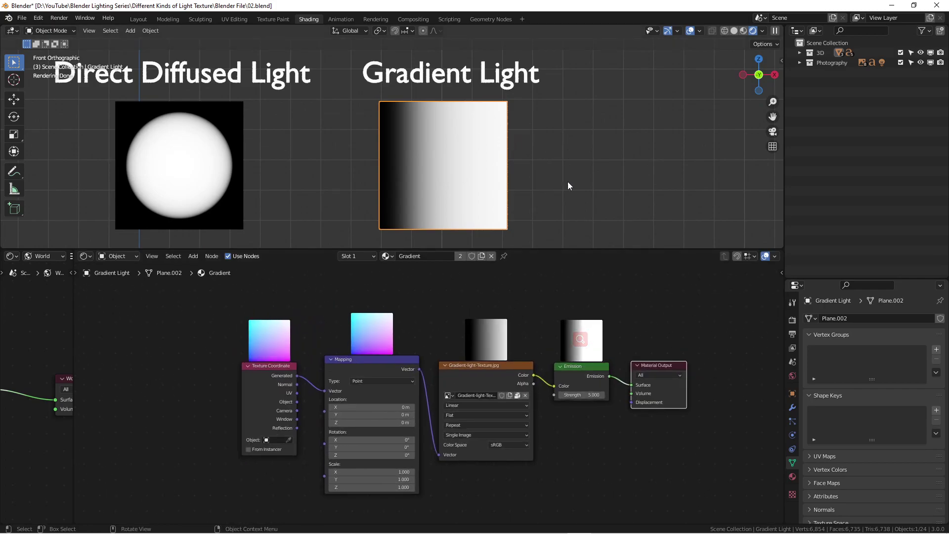
{"action": "scroll", "coordinate": [499, 369], "scroll_direction": "up", "scroll_amount": 1}
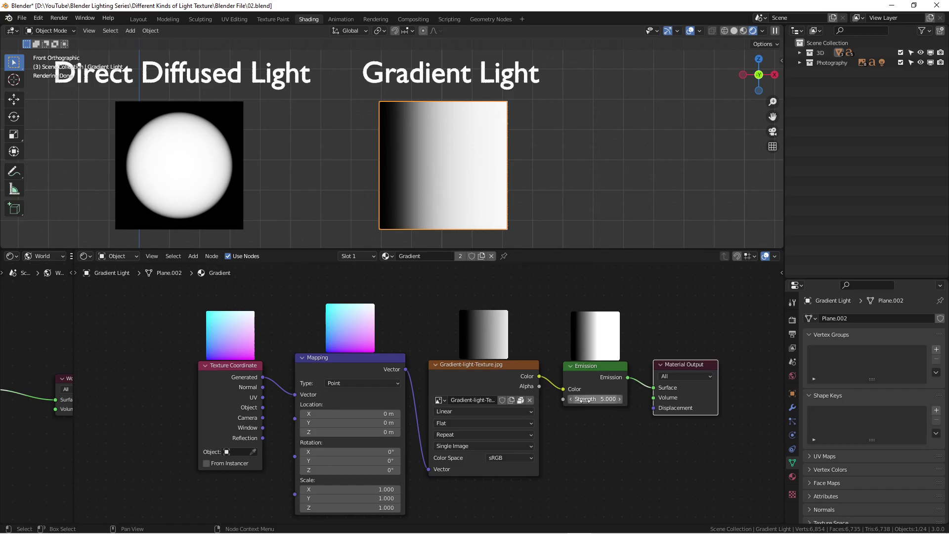
{"action": "left_click_drag", "start_coordinate": [596, 399], "coordinate": [541, 399]}
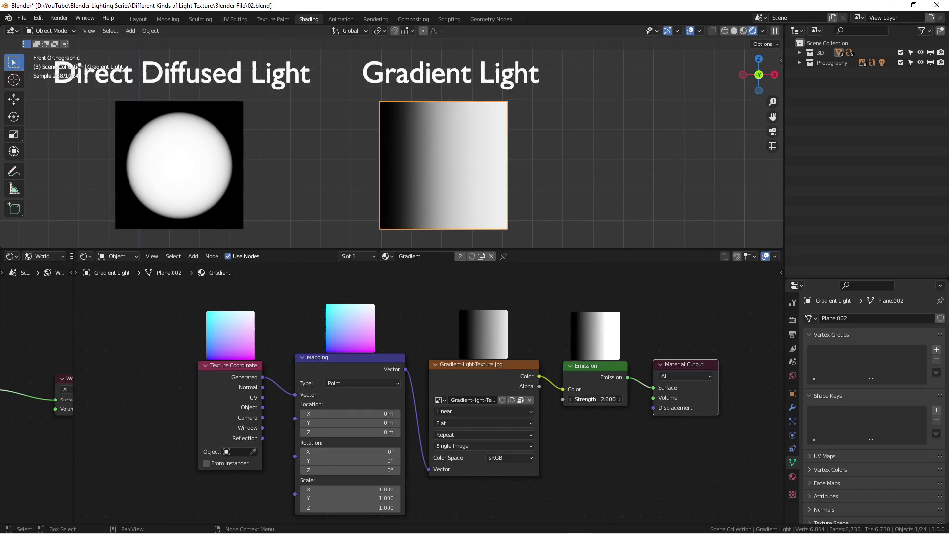
{"action": "left_click_drag", "start_coordinate": [596, 399], "coordinate": [618, 399]}
{"action": "scroll", "coordinate": [390, 188], "scroll_direction": "down", "scroll_amount": 3}
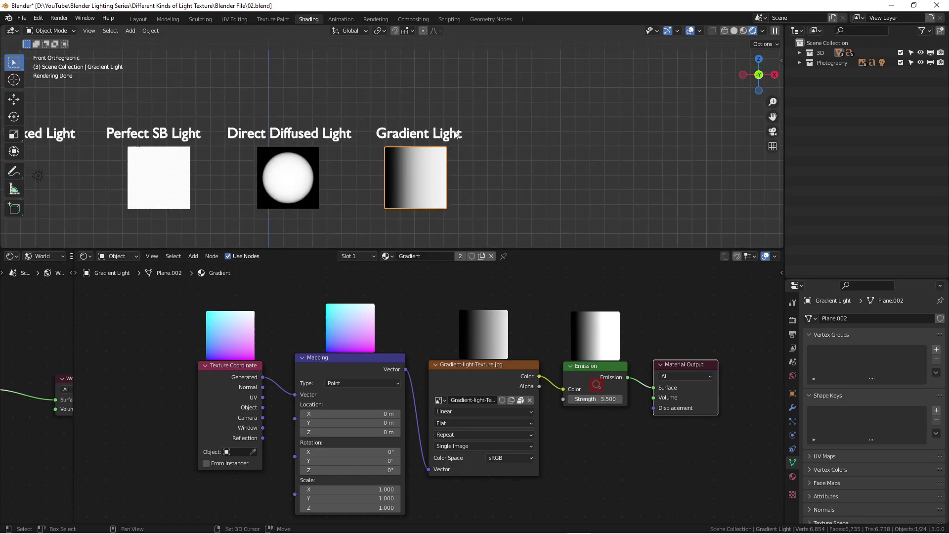
{"action": "scroll", "coordinate": [472, 180], "scroll_direction": "down", "scroll_amount": 6}
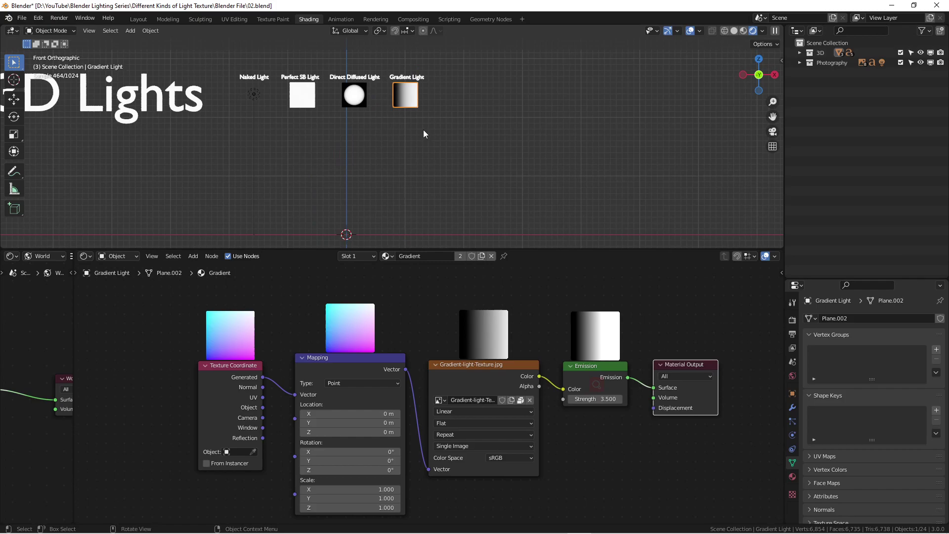
{"action": "scroll", "coordinate": [429, 188], "scroll_direction": "down", "scroll_amount": 5, "text": "shift"}
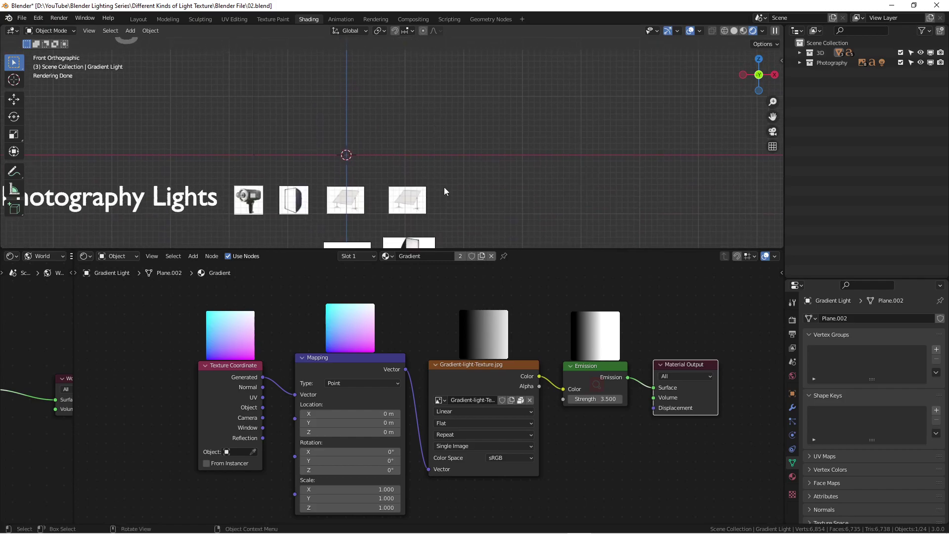
{"action": "key", "text": "ctrl+space"}
{"action": "middle_click_drag", "start_coordinate": [543, 388], "coordinate": [538, 204], "text": "shift"}
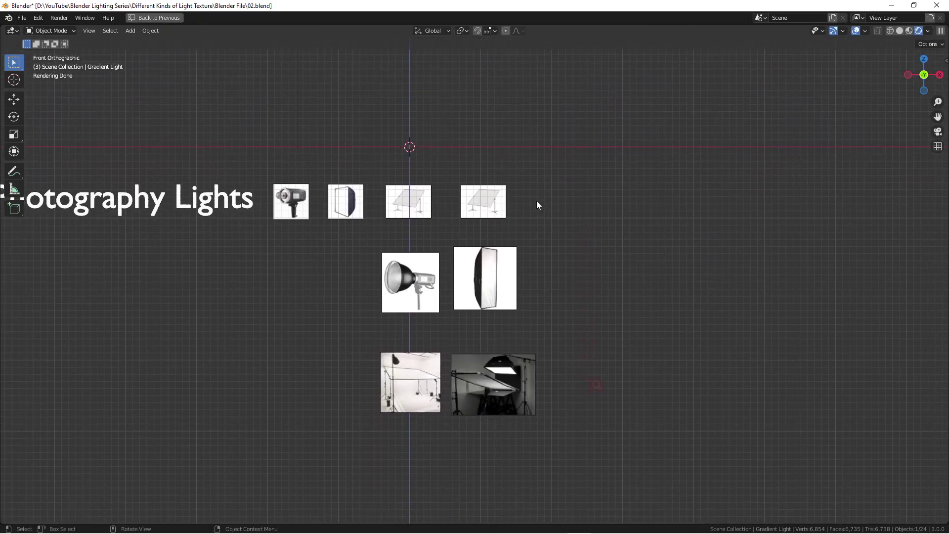
{"action": "scroll", "coordinate": [501, 401], "scroll_direction": "up", "scroll_amount": 10}
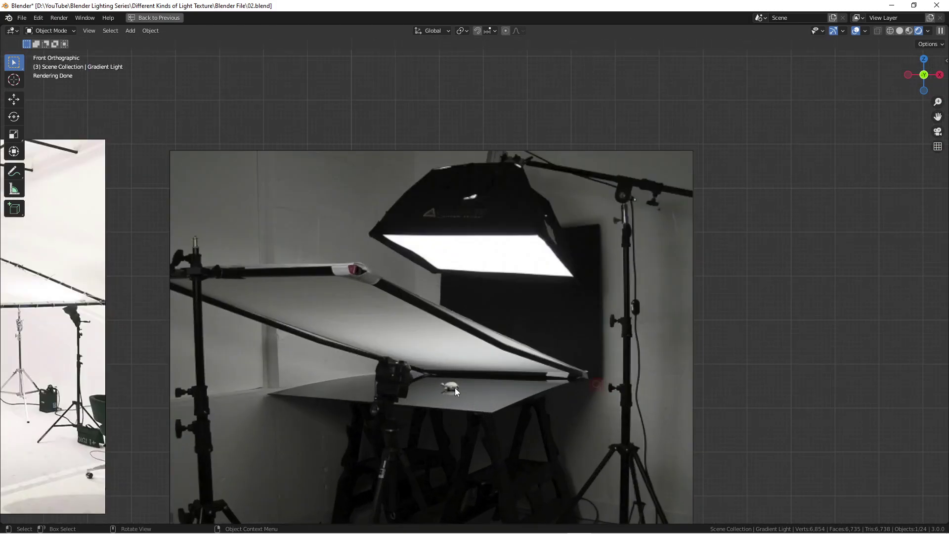
{"action": "scroll", "coordinate": [455, 387], "scroll_direction": "up", "scroll_amount": 3}
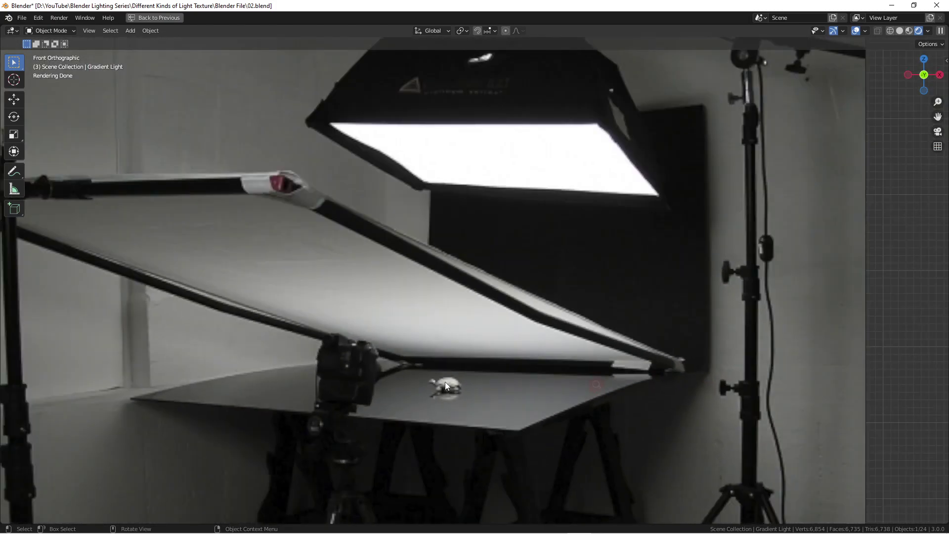
{"action": "scroll", "coordinate": [445, 382], "scroll_direction": "down", "scroll_amount": 8}
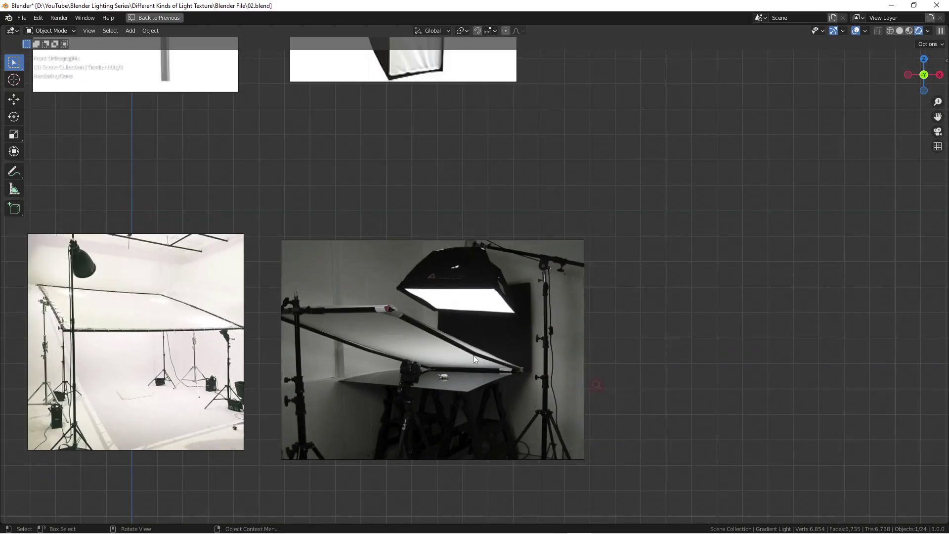
{"action": "scroll", "coordinate": [400, 325], "scroll_direction": "down", "scroll_amount": 4}
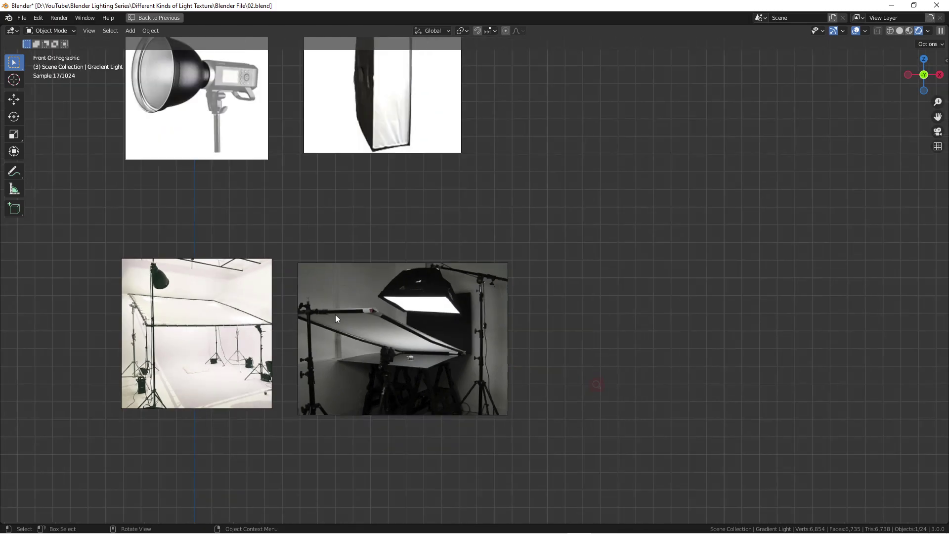
{"action": "scroll", "coordinate": [445, 276], "scroll_direction": "down", "scroll_amount": 1}
{"action": "middle_click_drag", "start_coordinate": [425, 148], "coordinate": [440, 216]}
{"action": "key", "text": "KP_1"}
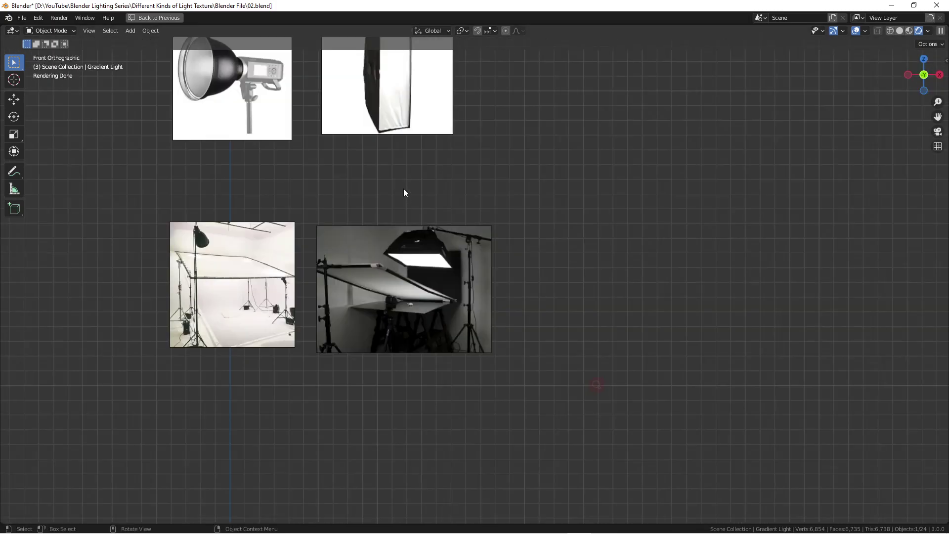
{"action": "middle_click_drag", "start_coordinate": [403, 188], "coordinate": [455, 265], "text": "shift"}
{"action": "scroll", "coordinate": [455, 264], "scroll_direction": "down", "scroll_amount": 3}
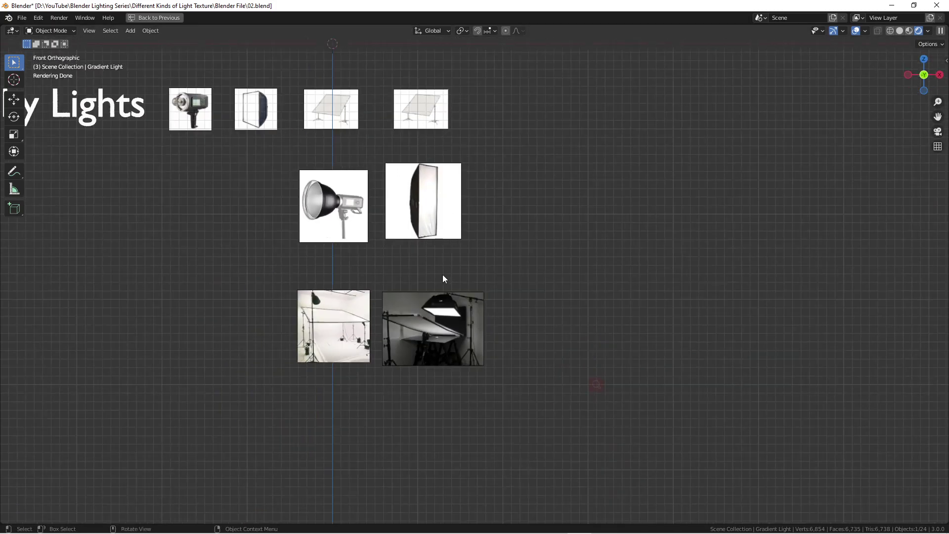
{"action": "scroll", "coordinate": [441, 277], "scroll_direction": "up", "scroll_amount": 4}
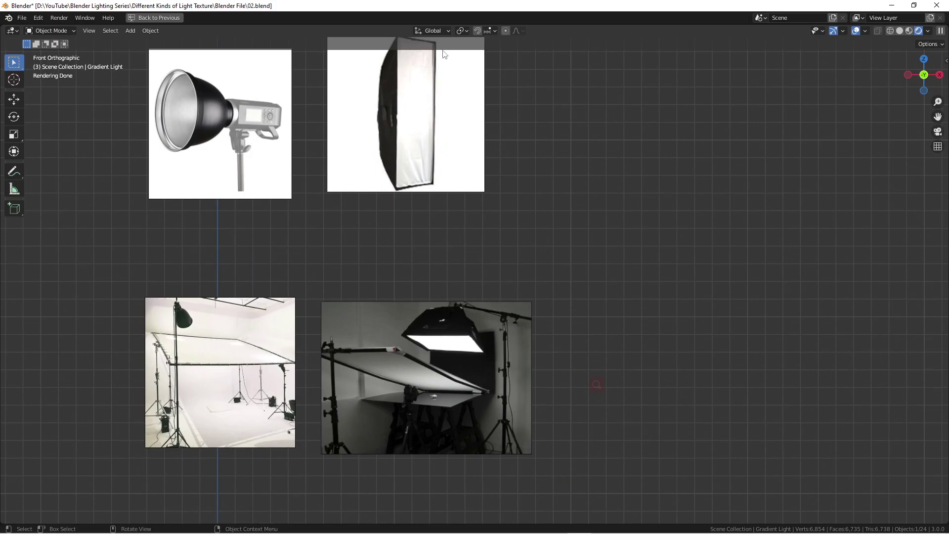
{"action": "scroll", "coordinate": [449, 391], "scroll_direction": "up", "scroll_amount": 5}
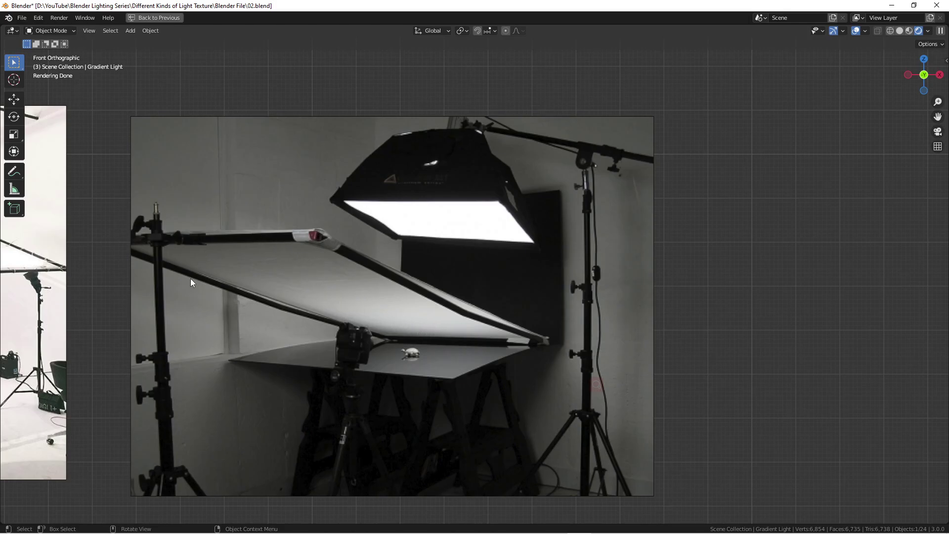
{"action": "scroll", "coordinate": [423, 351], "scroll_direction": "up", "scroll_amount": 5}
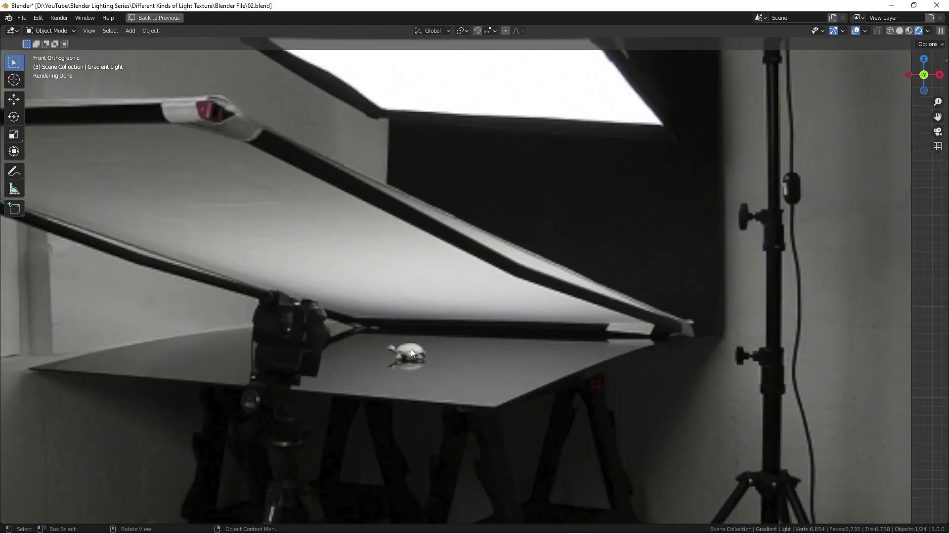
{"action": "scroll", "coordinate": [411, 349], "scroll_direction": "down", "scroll_amount": 9}
- Zoom out and pan to bring the Lights title and the reference images into view
{"action": "scroll", "coordinate": [435, 277], "scroll_direction": "down", "scroll_amount": 2}
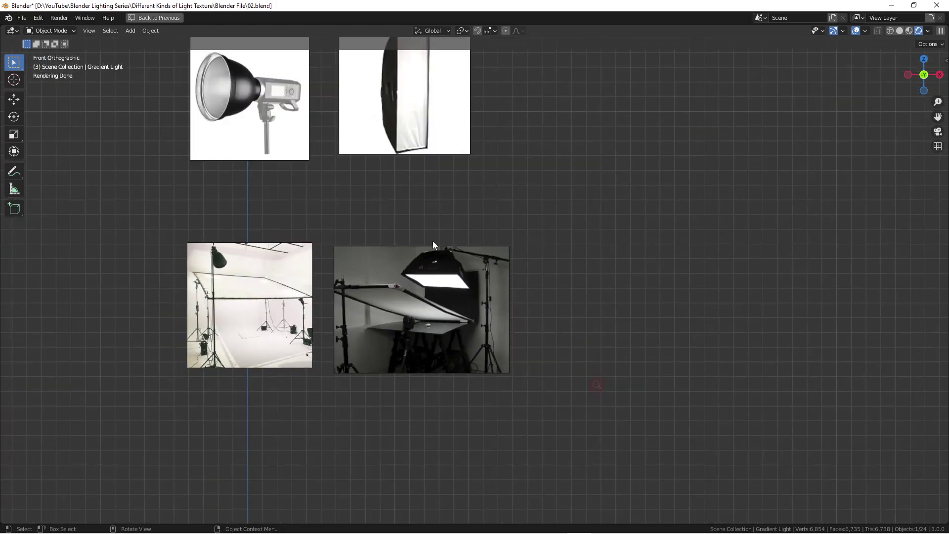
{"action": "middle_click_drag", "start_coordinate": [432, 241], "coordinate": [440, 301], "text": "shift"}
{"action": "scroll", "coordinate": [439, 294], "scroll_direction": "down", "scroll_amount": 1}
{"action": "scroll", "coordinate": [438, 287], "scroll_direction": "down", "scroll_amount": 1}
{"action": "middle_click_drag", "start_coordinate": [445, 167], "coordinate": [449, 221], "text": "shift"}
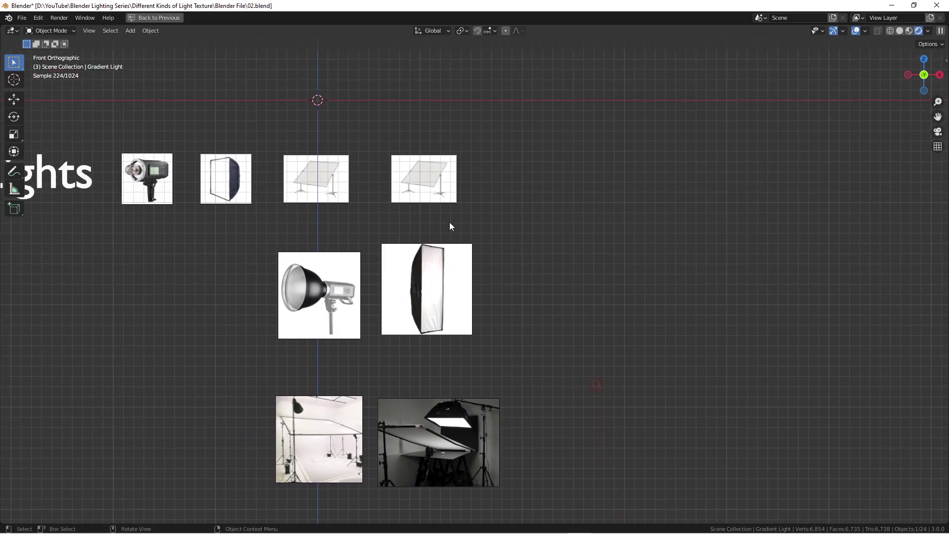
{"action": "scroll", "coordinate": [449, 221], "scroll_direction": "down", "scroll_amount": 1}
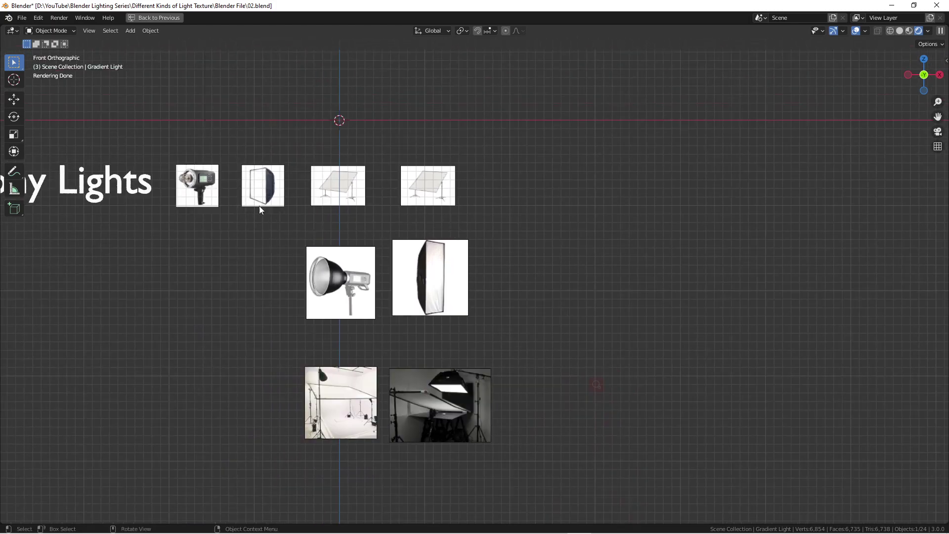
{"action": "scroll", "coordinate": [264, 178], "scroll_direction": "up", "scroll_amount": 3}
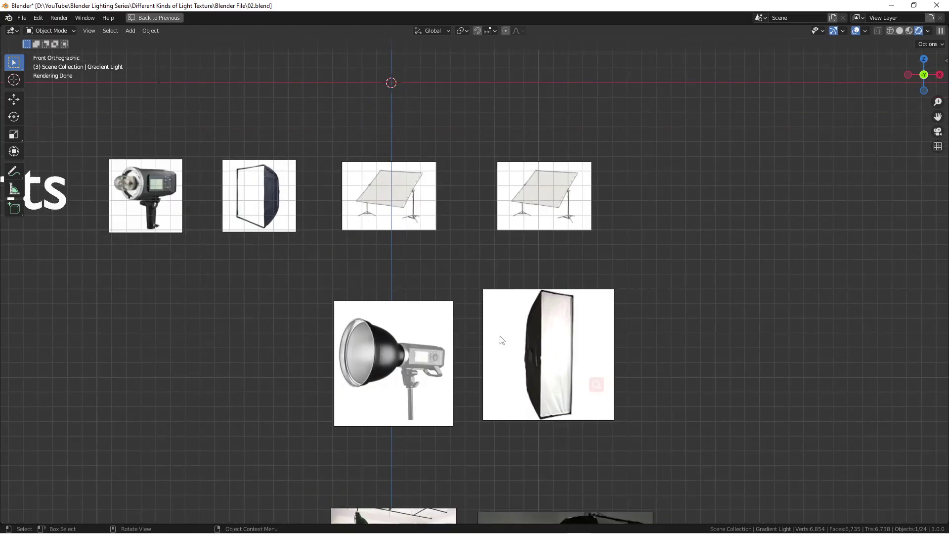
{"action": "scroll", "coordinate": [554, 337], "scroll_direction": "down", "scroll_amount": 1}
- Pan over the reference photos and fine-tune the zoom to frame both light rows
{"action": "middle_click_drag", "start_coordinate": [561, 396], "coordinate": [418, 243], "text": "shift"}
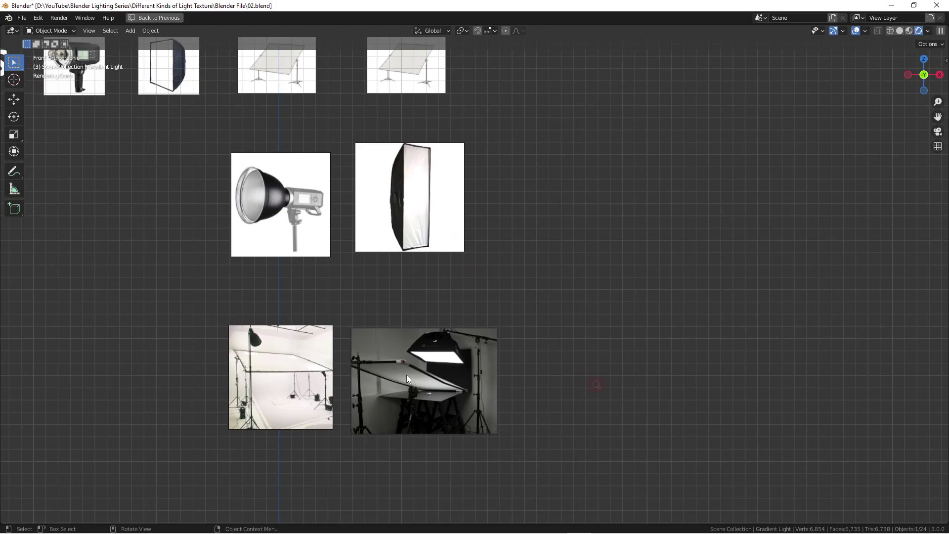
{"action": "scroll", "coordinate": [422, 381], "scroll_direction": "up", "scroll_amount": 1}
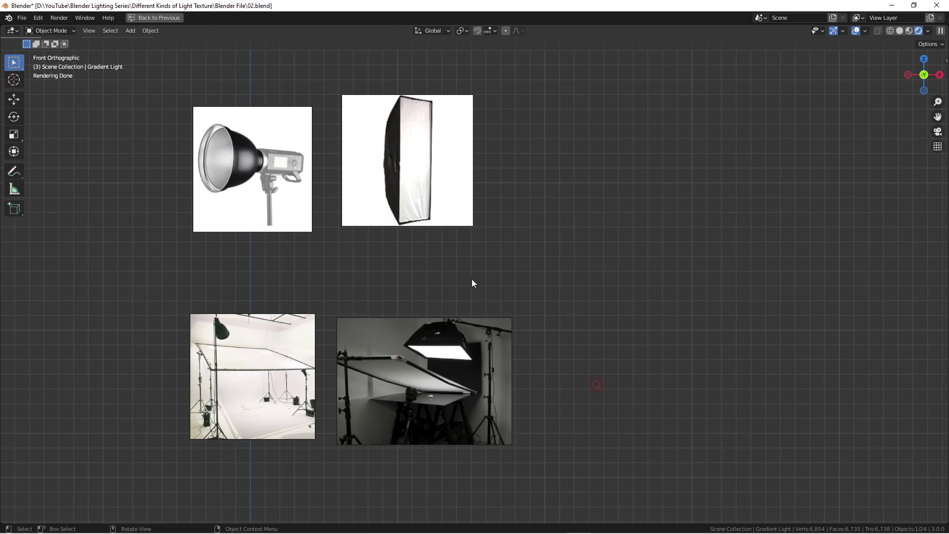
{"action": "scroll", "coordinate": [470, 278], "scroll_direction": "up", "scroll_amount": 1}
{"action": "scroll", "coordinate": [470, 263], "scroll_direction": "down", "scroll_amount": 2}
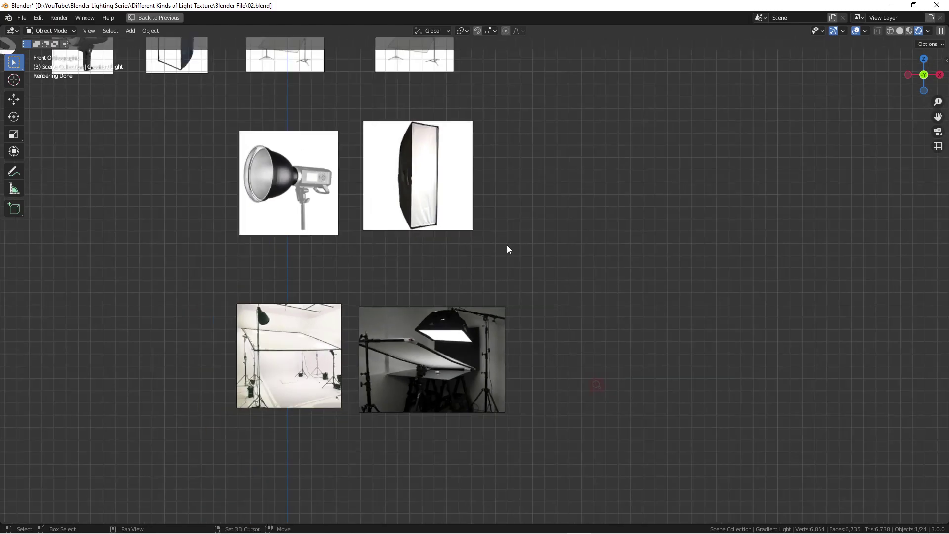
{"action": "scroll", "coordinate": [522, 254], "scroll_direction": "down", "scroll_amount": 3}
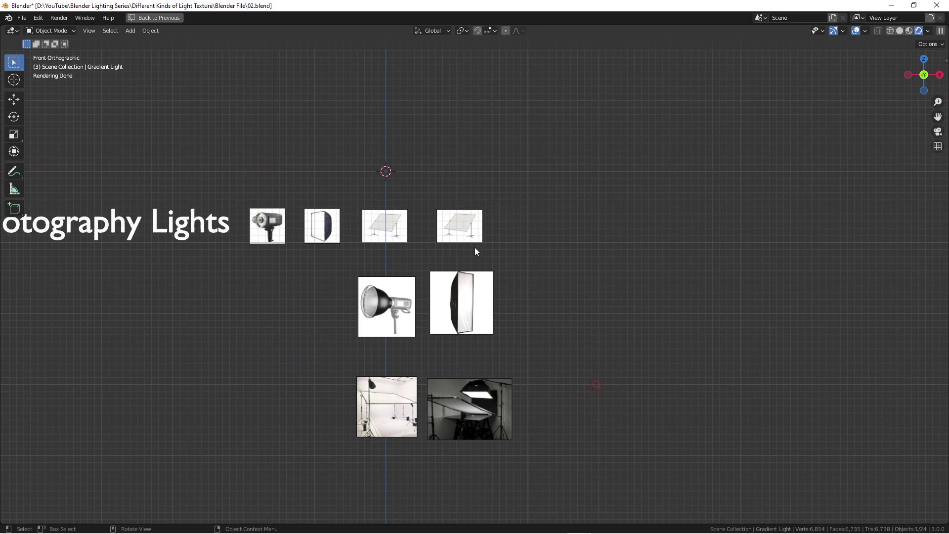
{"action": "scroll", "coordinate": [476, 251], "scroll_direction": "up", "scroll_amount": 3}
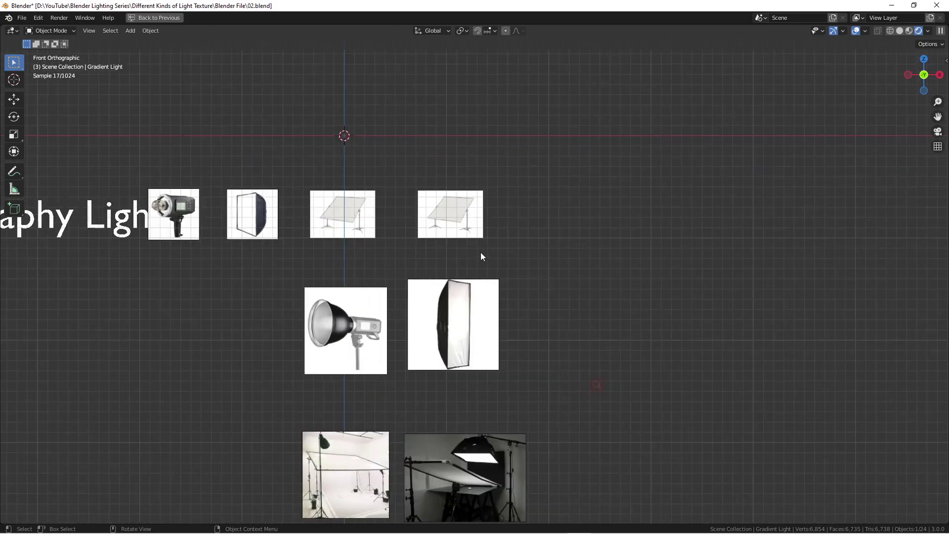
{"action": "scroll", "coordinate": [506, 345], "scroll_direction": "down", "scroll_amount": 4}
{"action": "scroll", "coordinate": [462, 227], "scroll_direction": "up", "scroll_amount": 3, "text": "shift"}
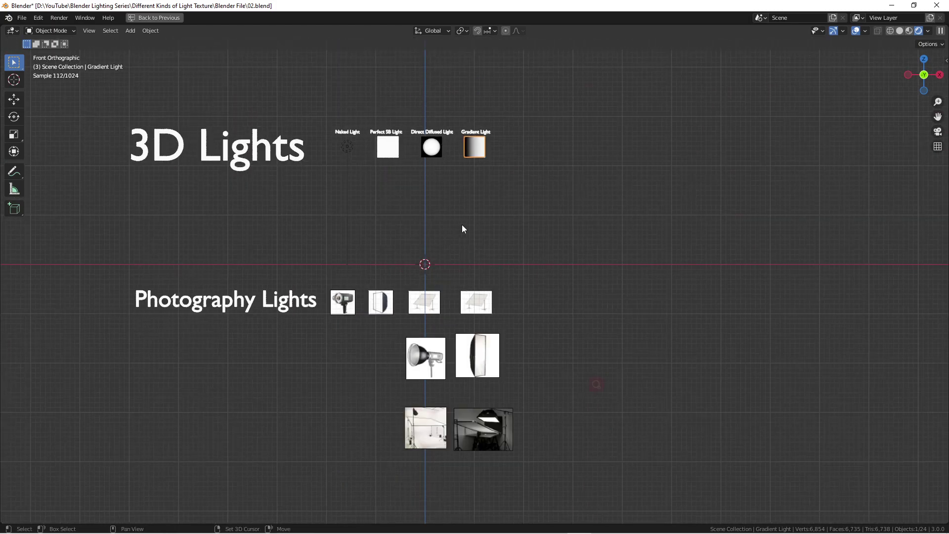
- Zoom onto the four 3D light planes from Naked Light to Gradient Light, orbit, then return to front view
{"action": "scroll", "coordinate": [460, 227], "scroll_direction": "up", "scroll_amount": 4}
{"action": "scroll", "coordinate": [498, 225], "scroll_direction": "up", "scroll_amount": 2}
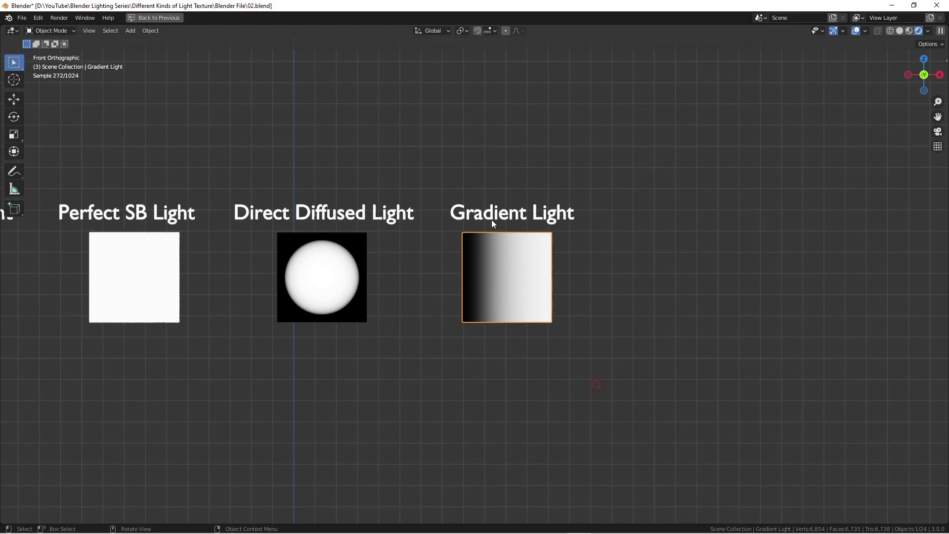
{"action": "middle_click_drag", "start_coordinate": [430, 313], "coordinate": [567, 317], "text": "shift"}
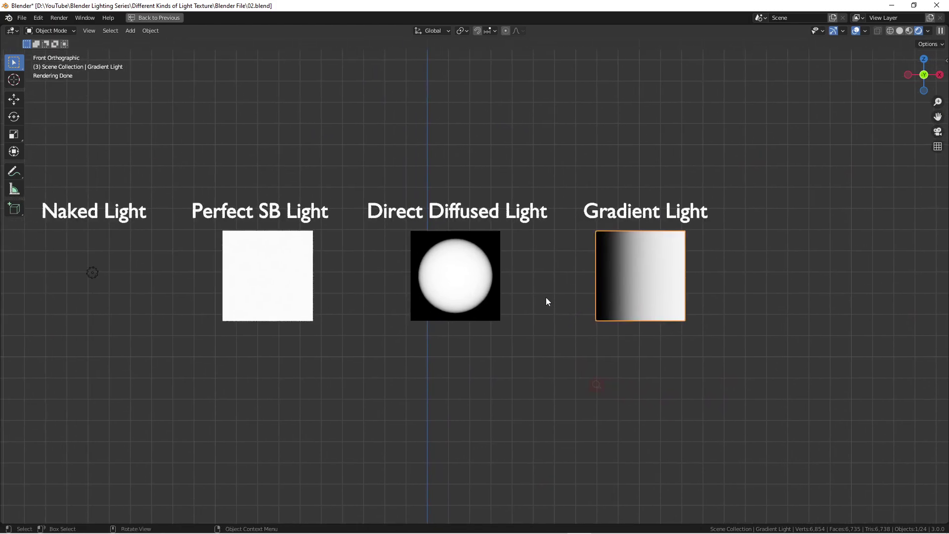
{"action": "scroll", "coordinate": [546, 297], "scroll_direction": "down", "scroll_amount": 2}
{"action": "middle_click_drag", "start_coordinate": [545, 298], "coordinate": [602, 307], "text": "shift"}
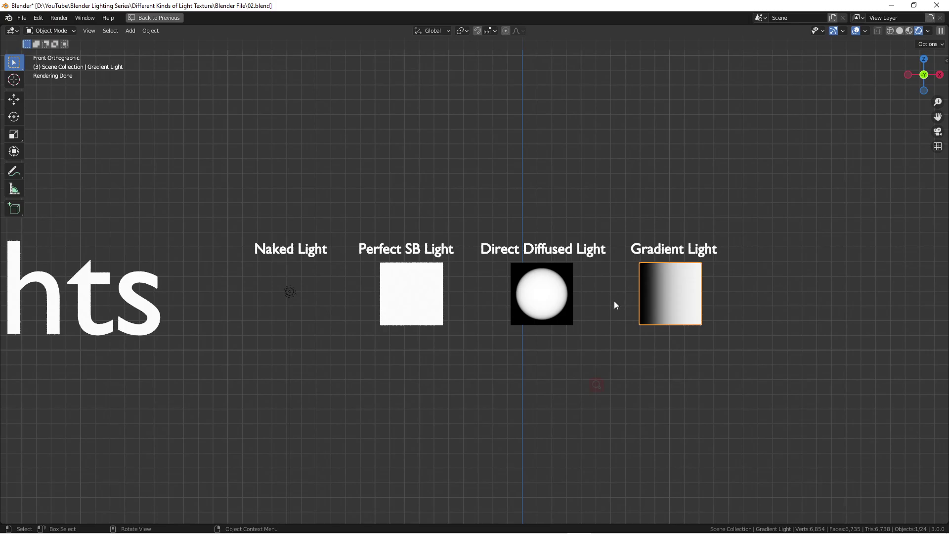
{"action": "middle_click_drag", "start_coordinate": [610, 310], "coordinate": [577, 310]}
{"action": "key", "text": "KP_1"}
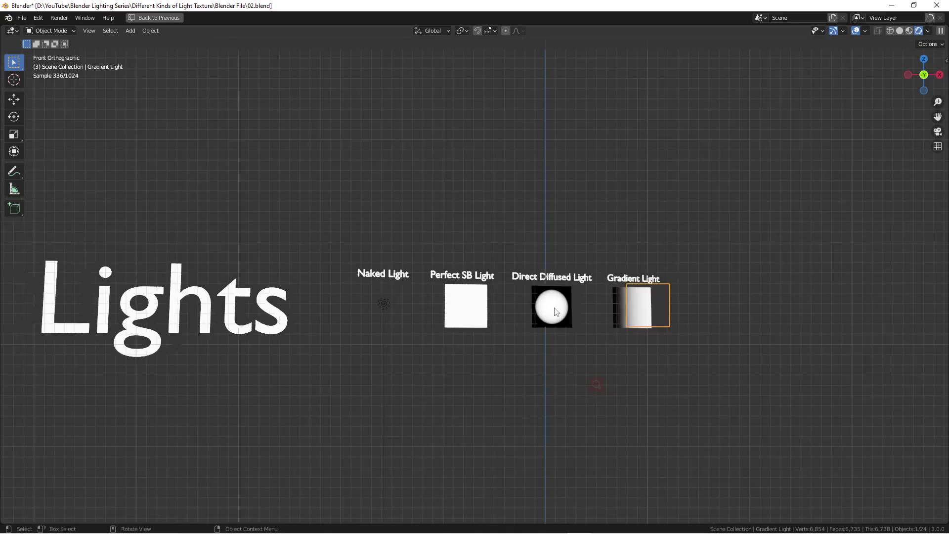
- Frame both rows and box-select the 3D Lights row, then the Photography Lights row
{"action": "scroll", "coordinate": [546, 296], "scroll_direction": "down", "scroll_amount": 3}
{"action": "middle_click_drag", "start_coordinate": [506, 272], "coordinate": [523, 200], "text": "shift"}
{"action": "scroll", "coordinate": [520, 208], "scroll_direction": "down", "scroll_amount": 3}
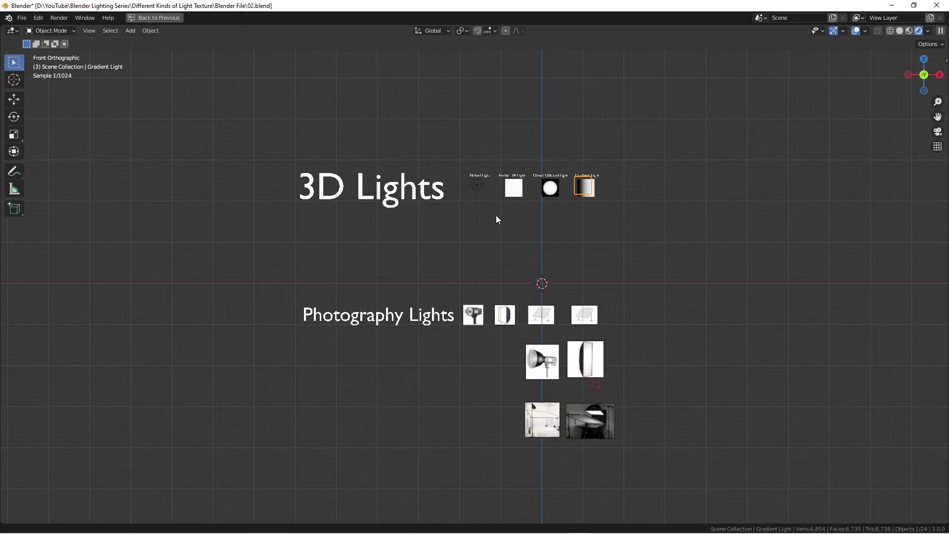
{"action": "scroll", "coordinate": [540, 218], "scroll_direction": "up", "scroll_amount": 1}
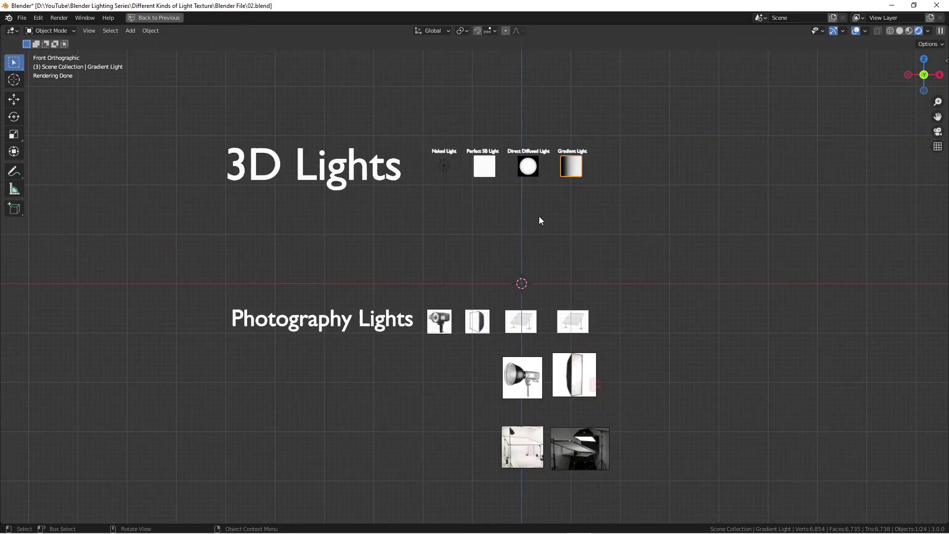
{"action": "scroll", "coordinate": [439, 165], "scroll_direction": "up", "scroll_amount": 2}
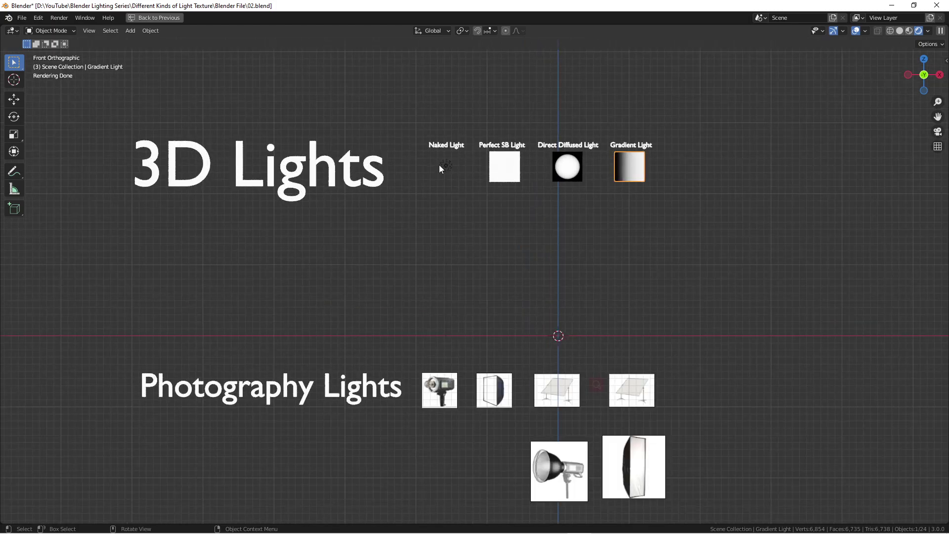
{"action": "scroll", "coordinate": [440, 164], "scroll_direction": "down", "scroll_amount": 1}
{"action": "scroll", "coordinate": [445, 187], "scroll_direction": "down", "scroll_amount": 1}
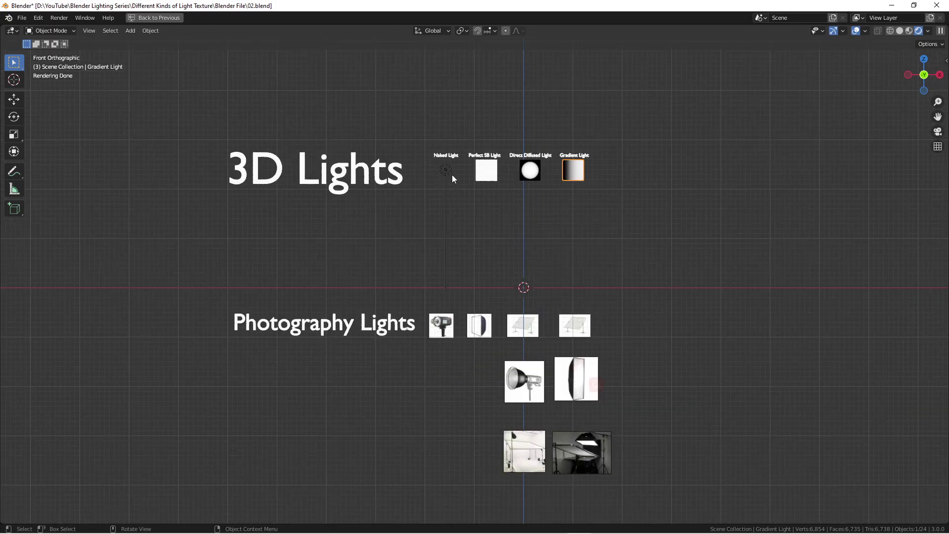
{"action": "left_click_drag", "start_coordinate": [145, 133], "coordinate": [589, 230]}
{"action": "left_click_drag", "start_coordinate": [109, 282], "coordinate": [665, 488]}
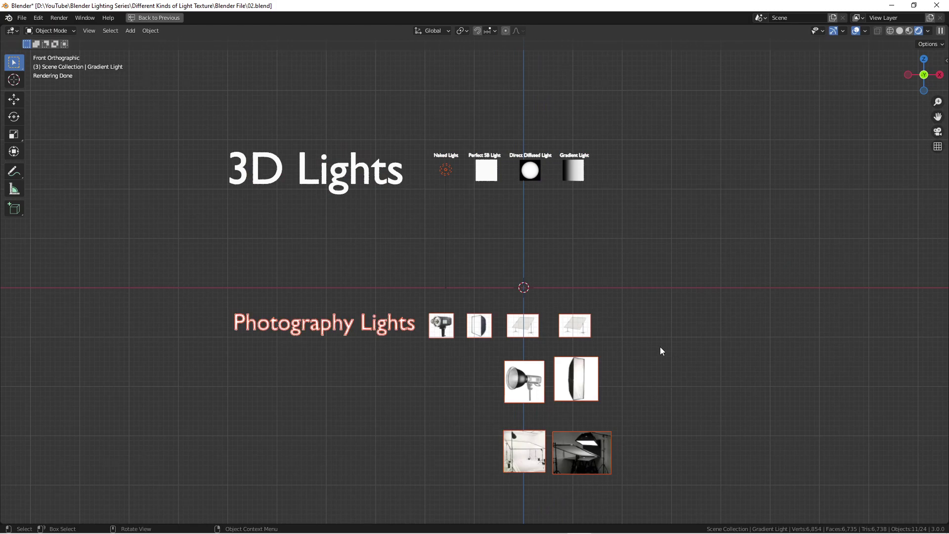
- Select the Photography Lights title, then every object in both rows, and finally deselect all with Alt+A
{"action": "left_click", "coordinate": [171, 270]}
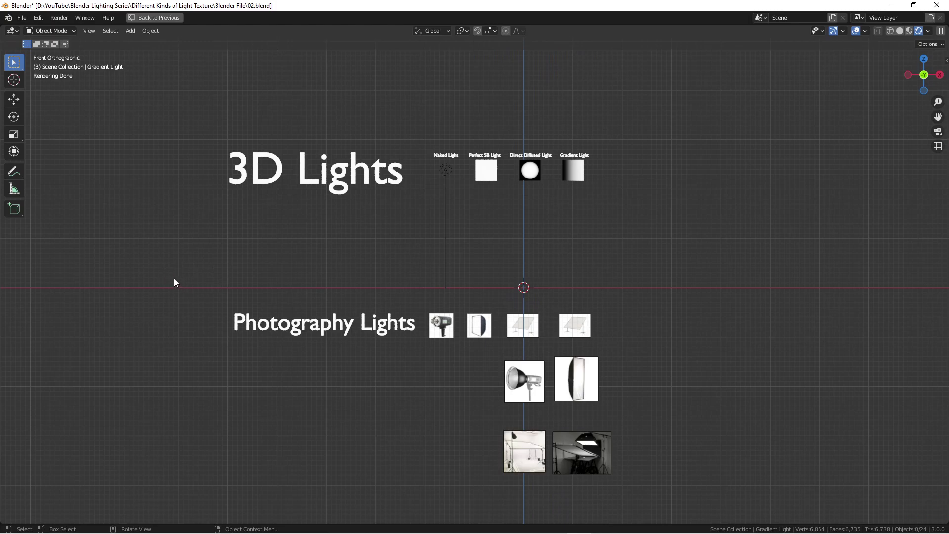
{"action": "left_click_drag", "start_coordinate": [181, 280], "coordinate": [414, 352]}
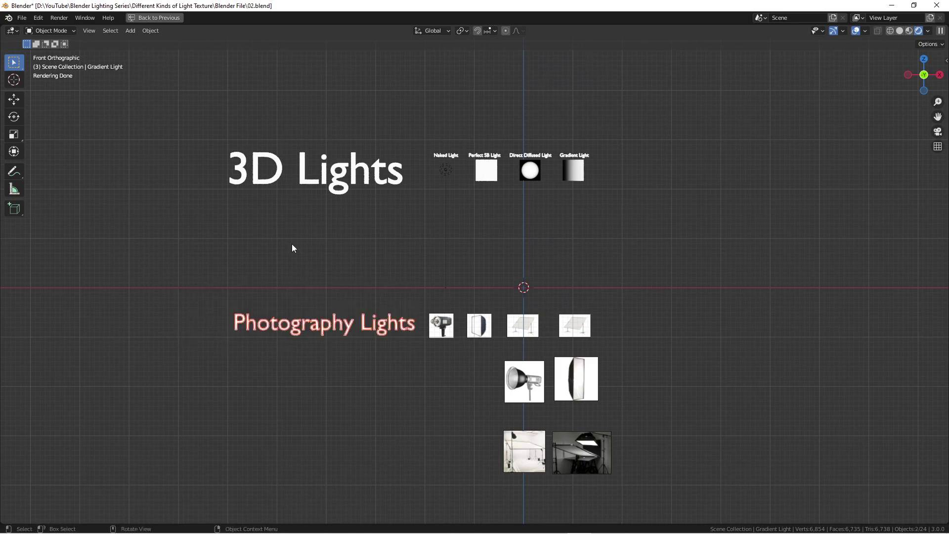
{"action": "left_click", "coordinate": [281, 210]}
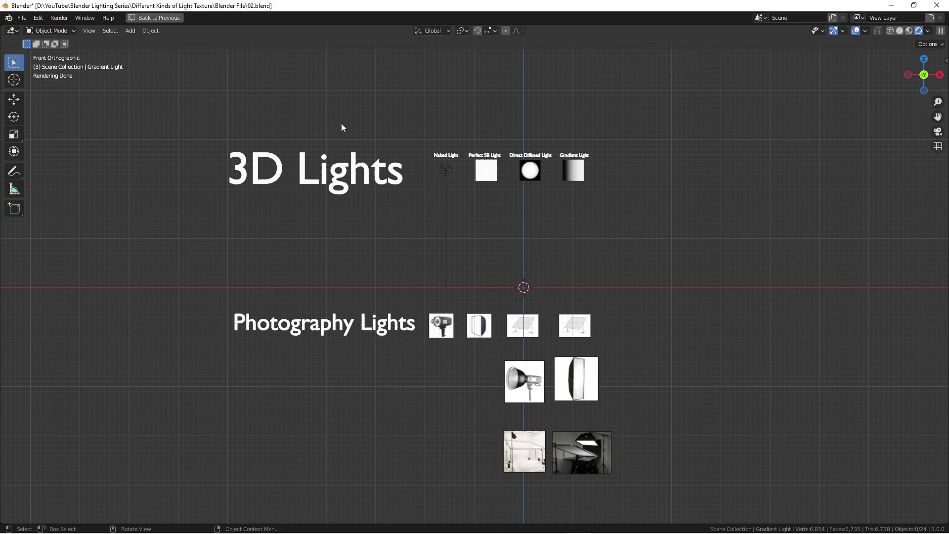
{"action": "left_click_drag", "start_coordinate": [172, 113], "coordinate": [731, 497]}
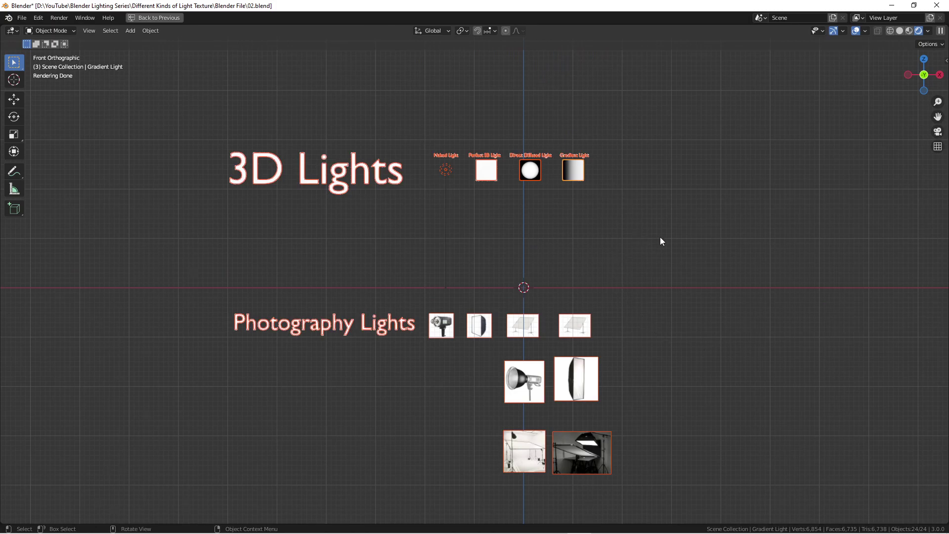
{"action": "key", "text": "alt+a"}
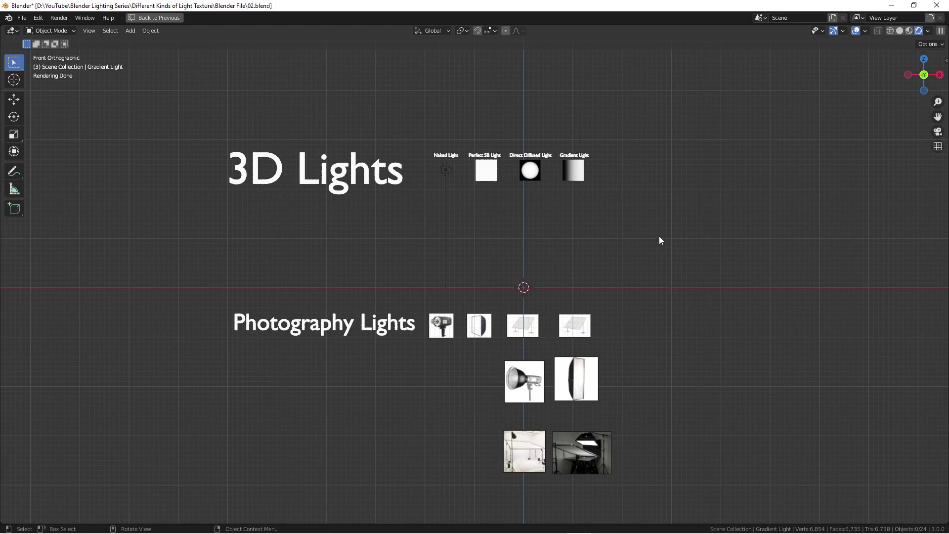